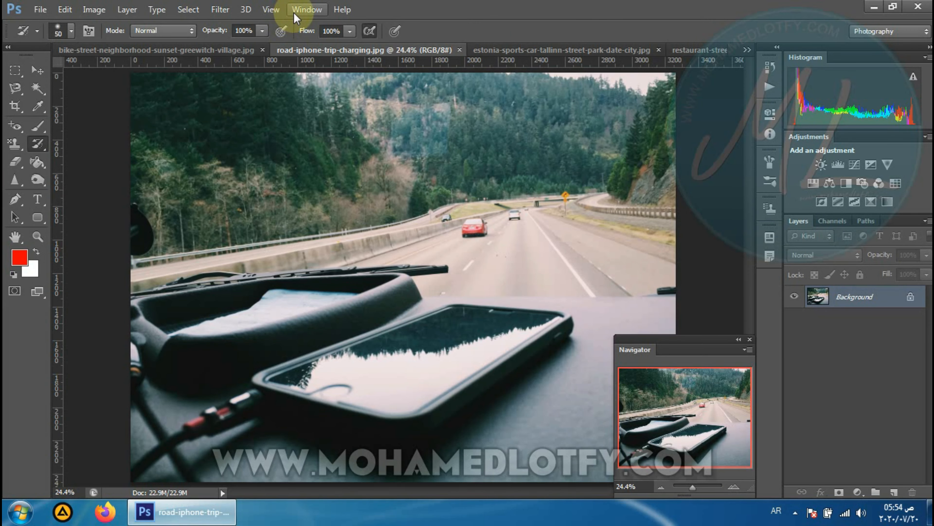
Show the History panel in the workspace
left_click(295, 11)
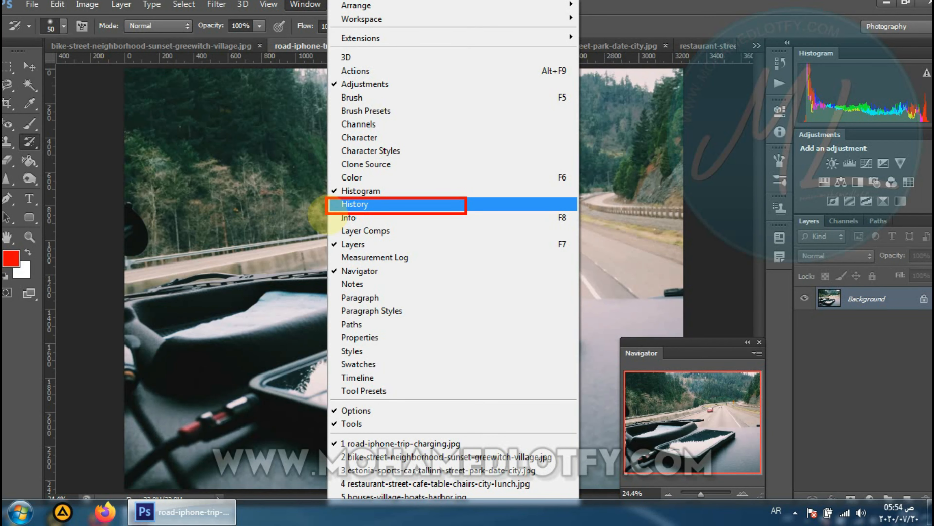
left_click(332, 206)
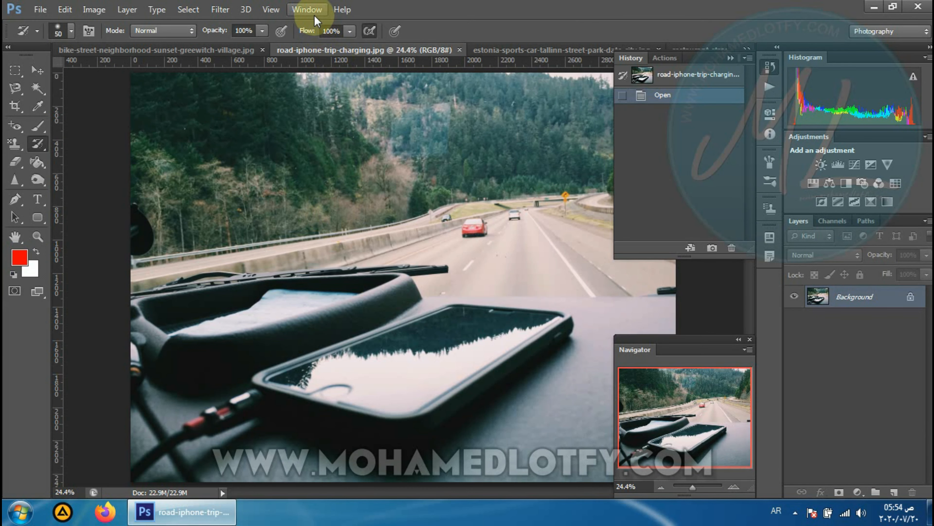
left_click(315, 14)
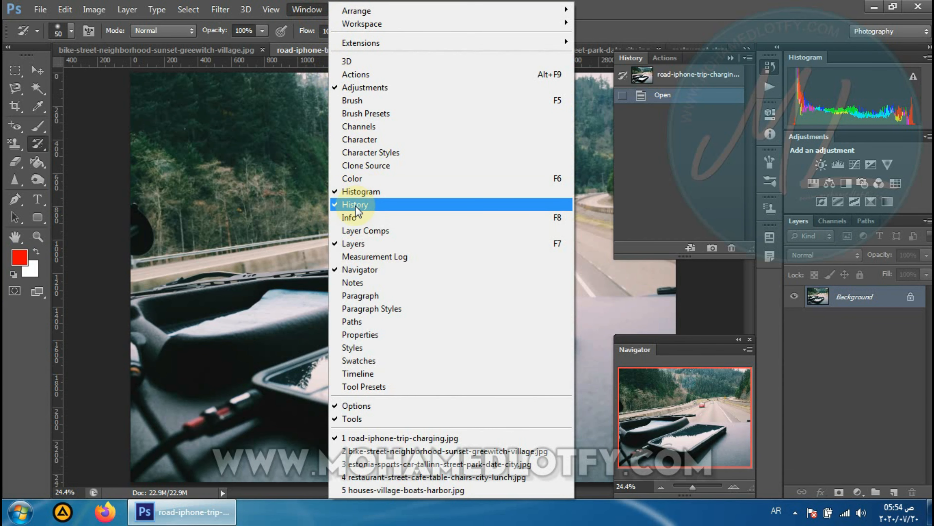
left_click(655, 135)
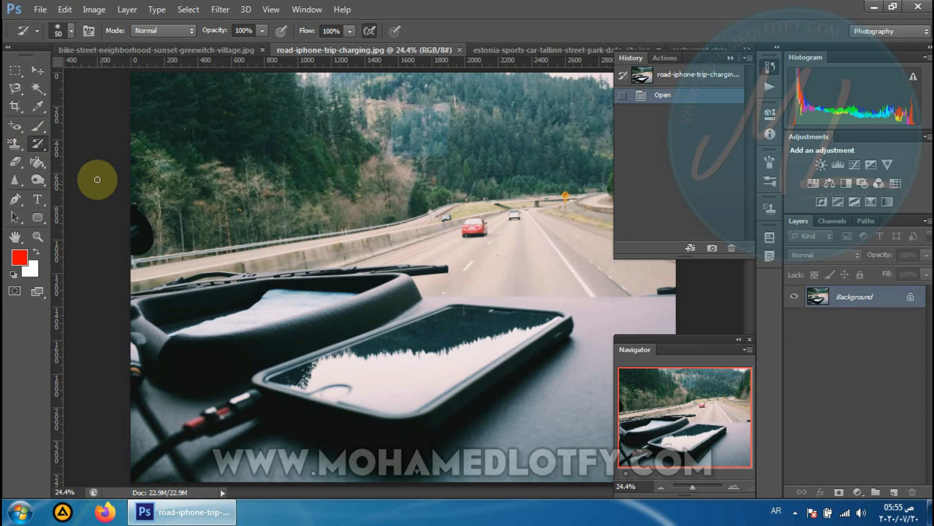
Activate the Brush tool and choose the hard round brush tip
left_click(44, 131)
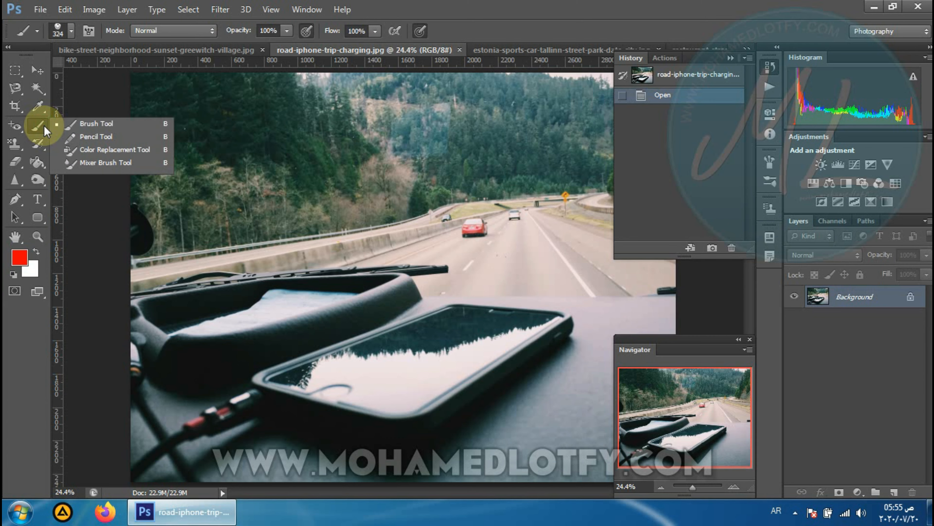
left_click(63, 124)
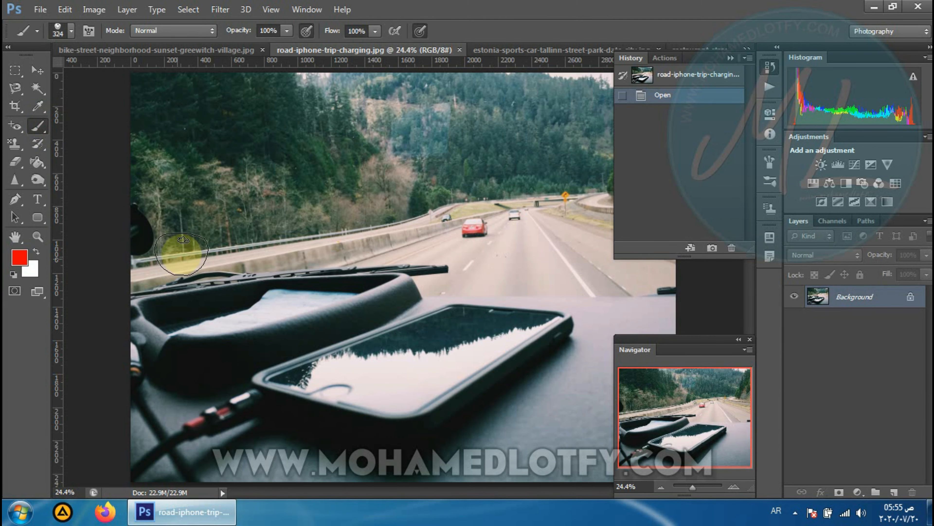
right_click(387, 244)
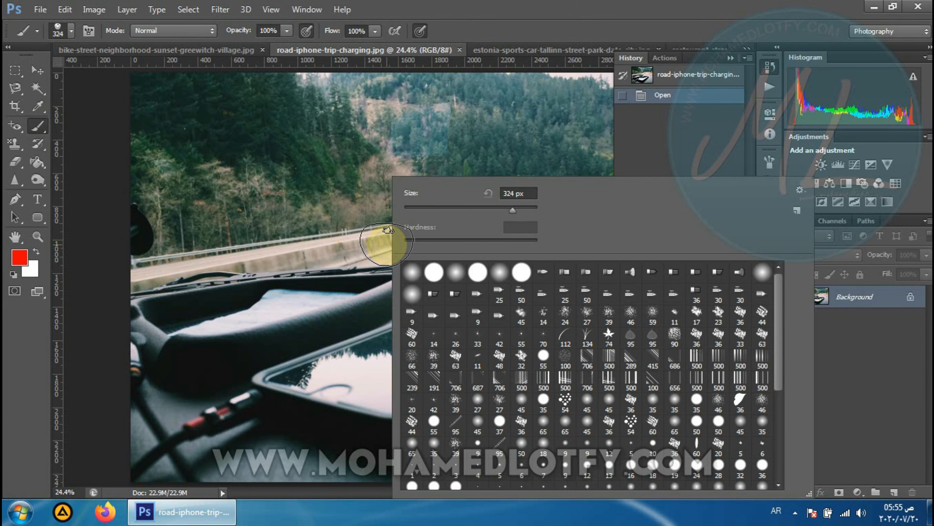
double_click(432, 275)
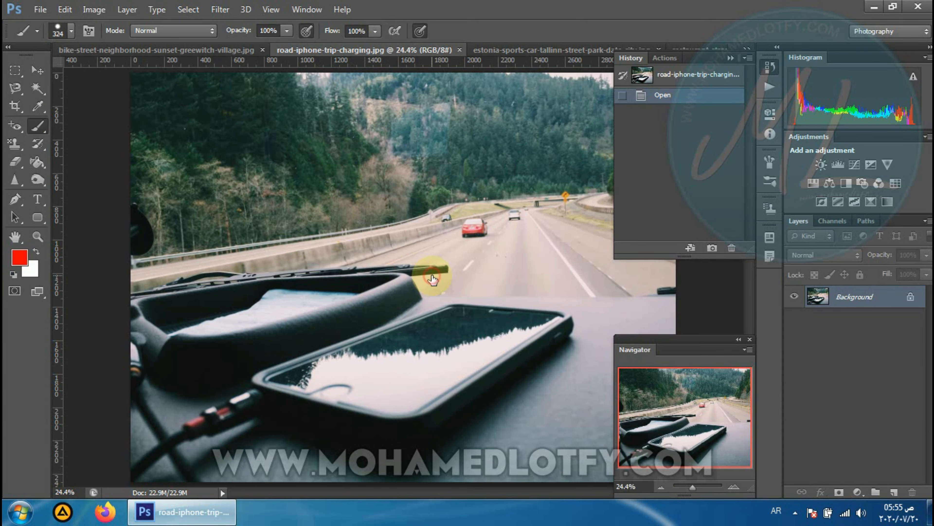
Sample dark green #132620 from the trees as foreground color and paint large brush strokes over the trees and the road
left_click(23, 265)
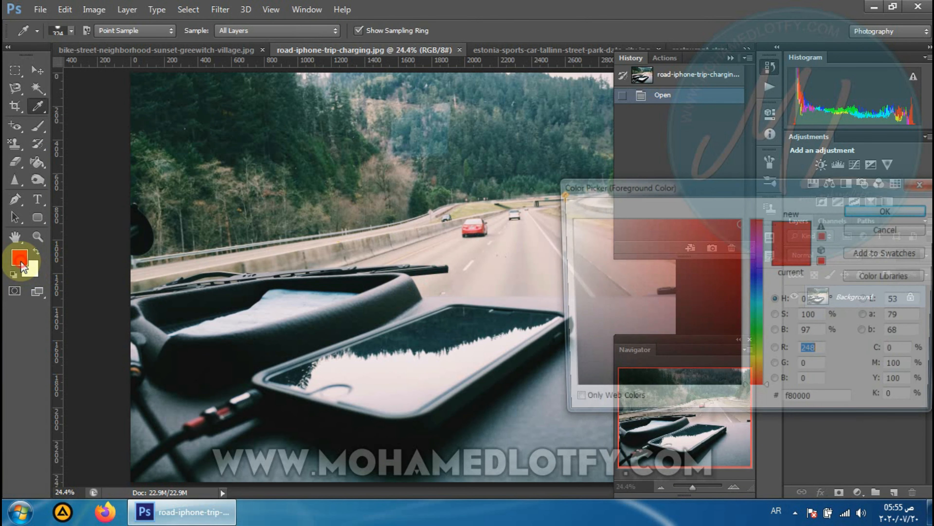
left_click(254, 144)
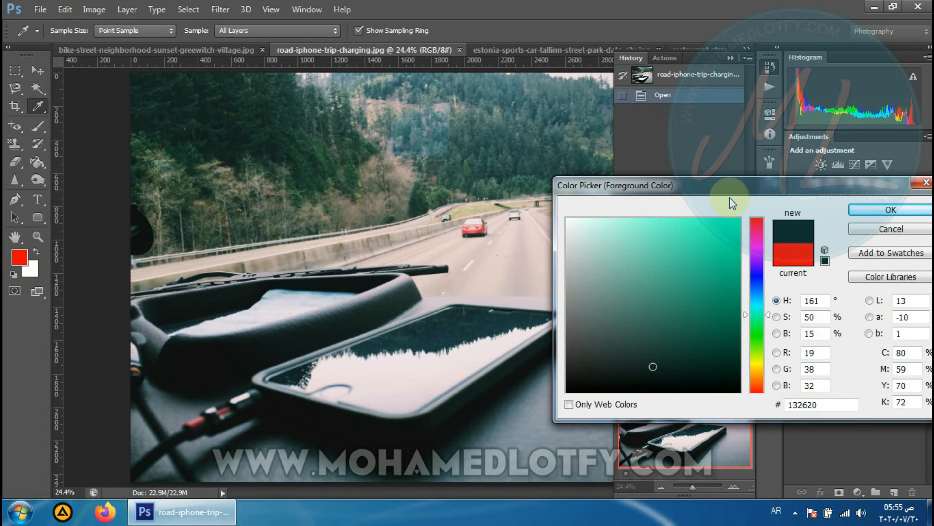
left_click(860, 210)
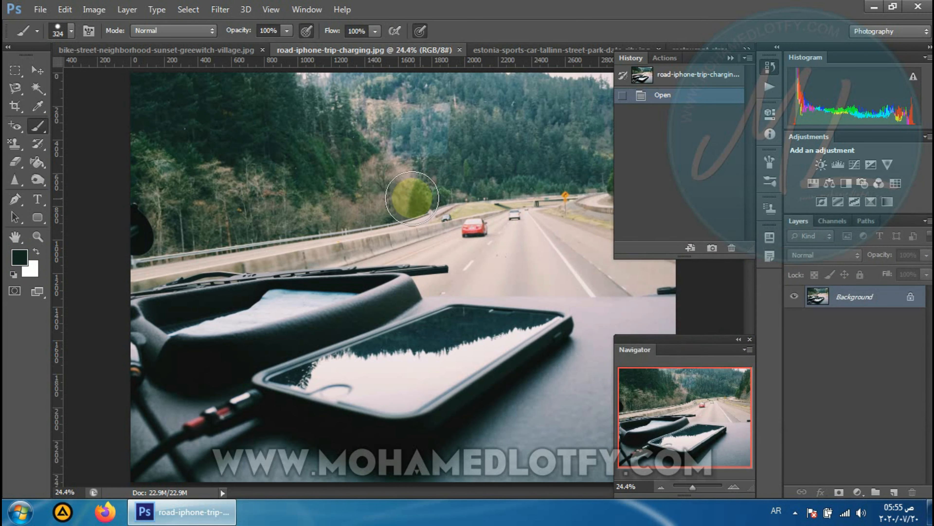
mouse_move(412, 198)
left_mouse_down()
mouse_move(397, 184)
mouse_move(339, 213)
mouse_move(189, 232)
left_mouse_up()
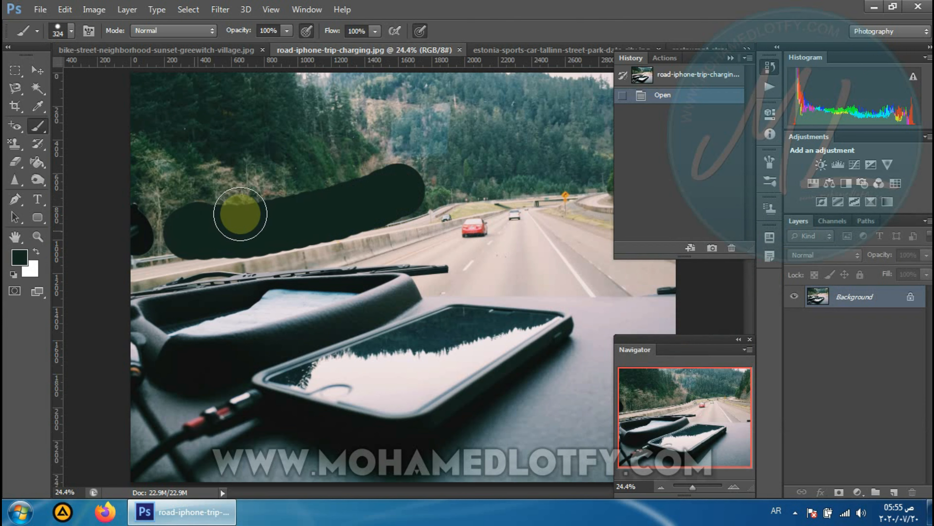
left_click_drag(240, 214, 383, 178)
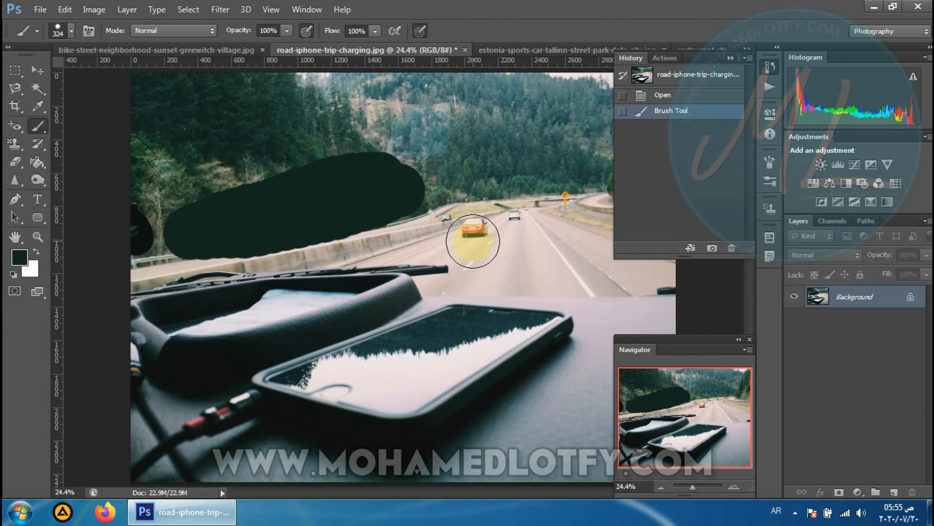
mouse_move(473, 241)
left_mouse_down()
mouse_move(546, 242)
mouse_move(521, 196)
mouse_move(557, 196)
mouse_move(554, 243)
left_mouse_up()
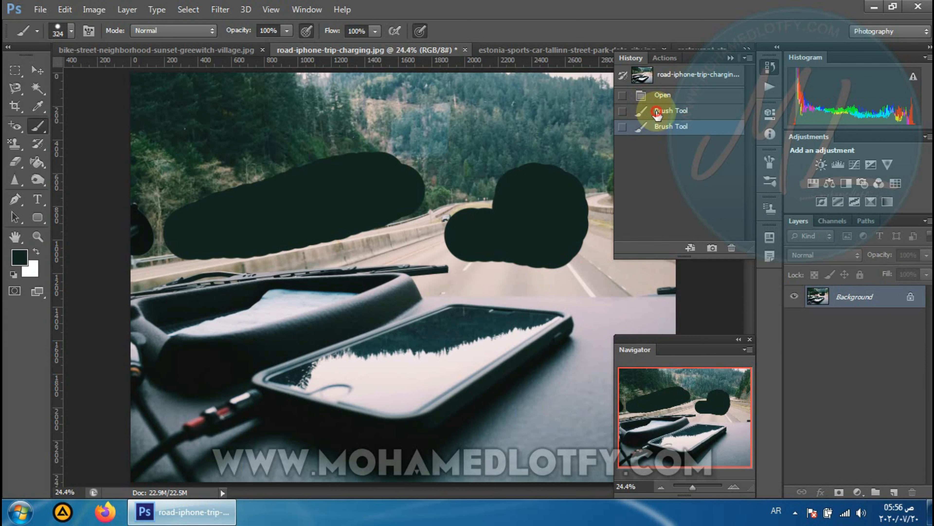
Step back and forth through the brush-stroke history states and return the image to its opened state
left_click(657, 112)
left_click(655, 128)
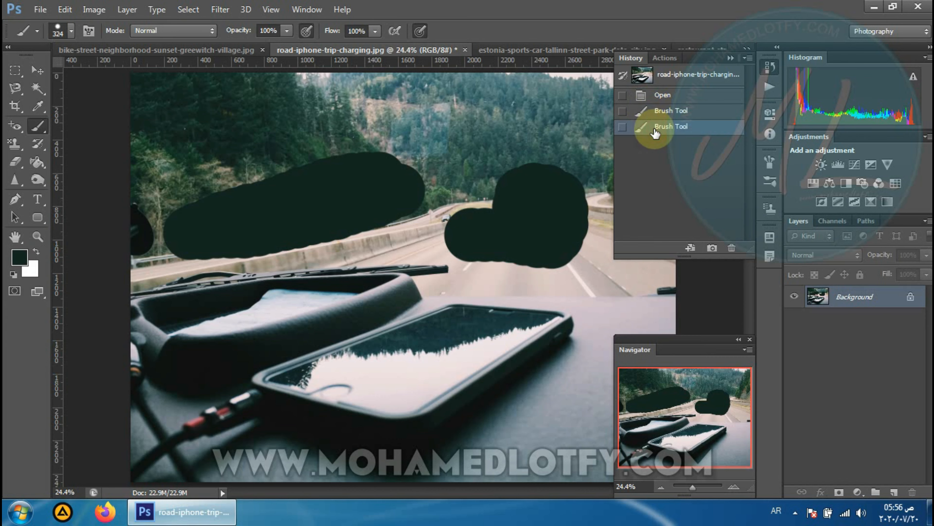
left_click(662, 115)
left_click(663, 94)
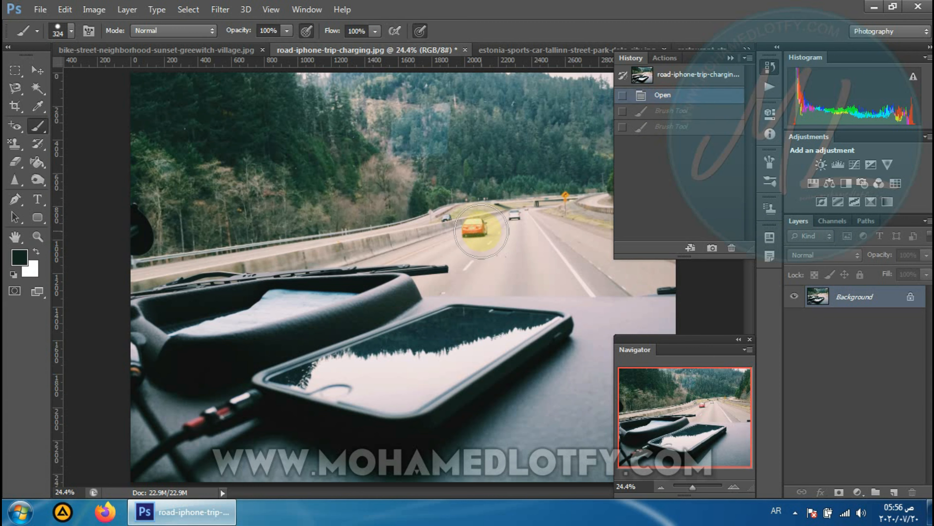
Paint a dot over the red car and a stroke across the trees, and revert to the opened state through the history
left_click(481, 230)
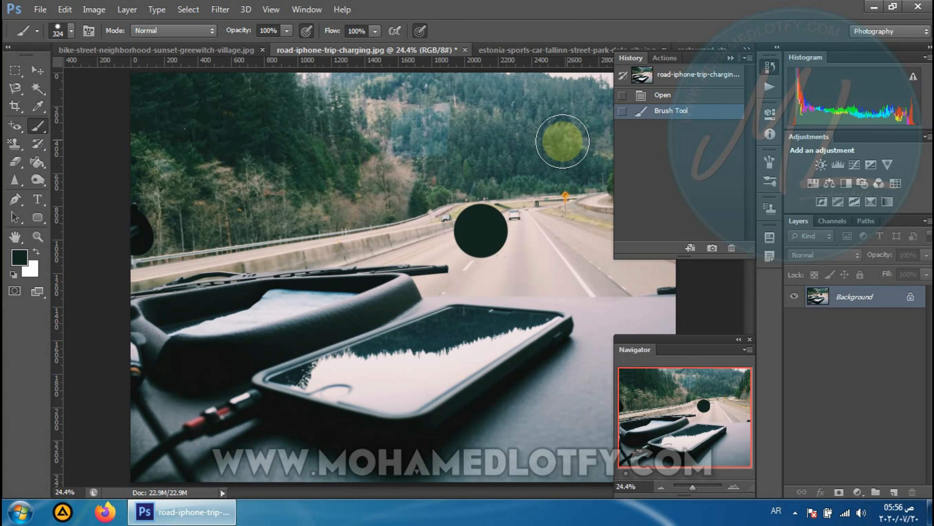
left_click_drag(545, 152, 464, 140)
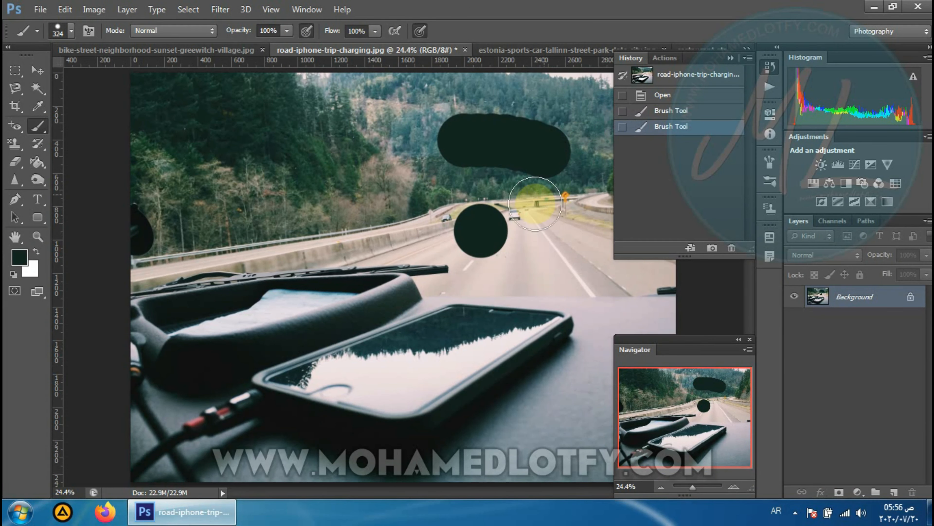
left_click(662, 95)
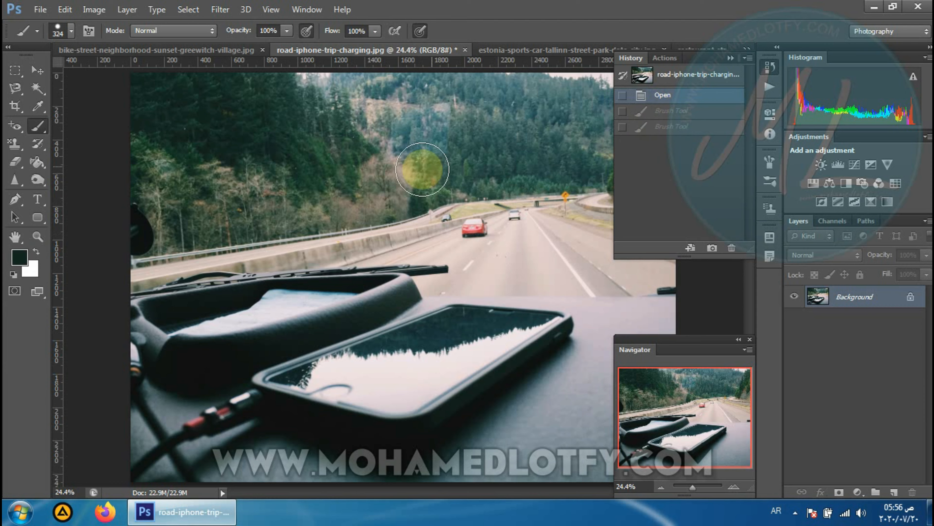
Paint a large 1 and 2 on the image, toggle between their history states and return to the opened state
left_click_drag(514, 170, 528, 254)
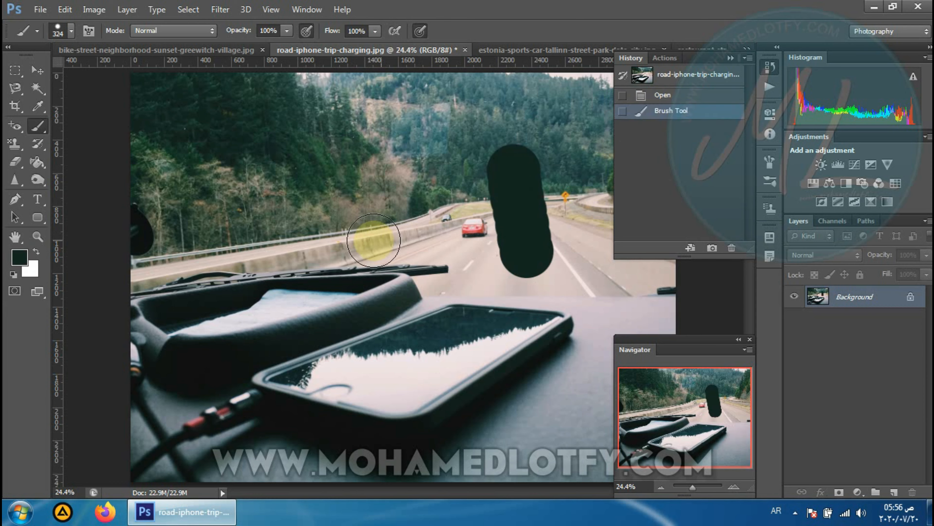
mouse_move(291, 224)
left_mouse_down()
mouse_move(352, 195)
mouse_move(359, 239)
mouse_move(316, 296)
mouse_move(323, 313)
mouse_move(410, 296)
left_mouse_up()
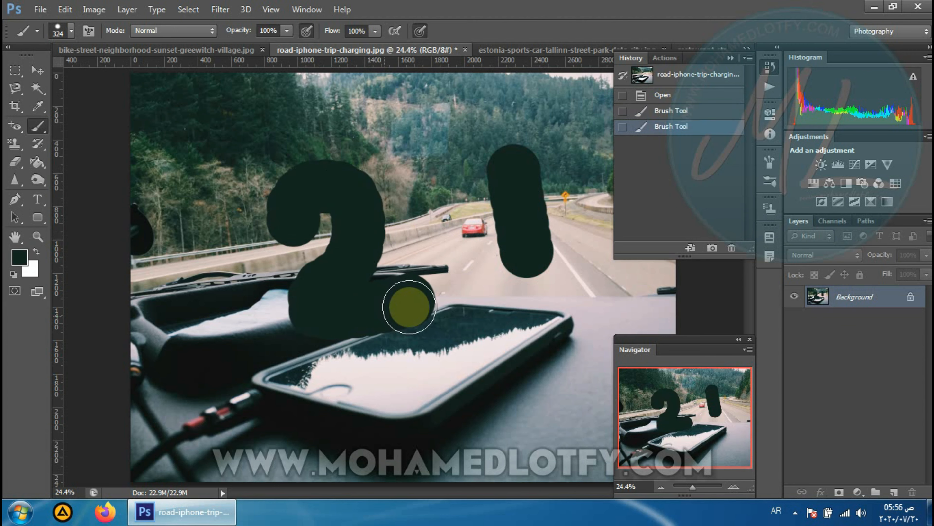
left_click(666, 113)
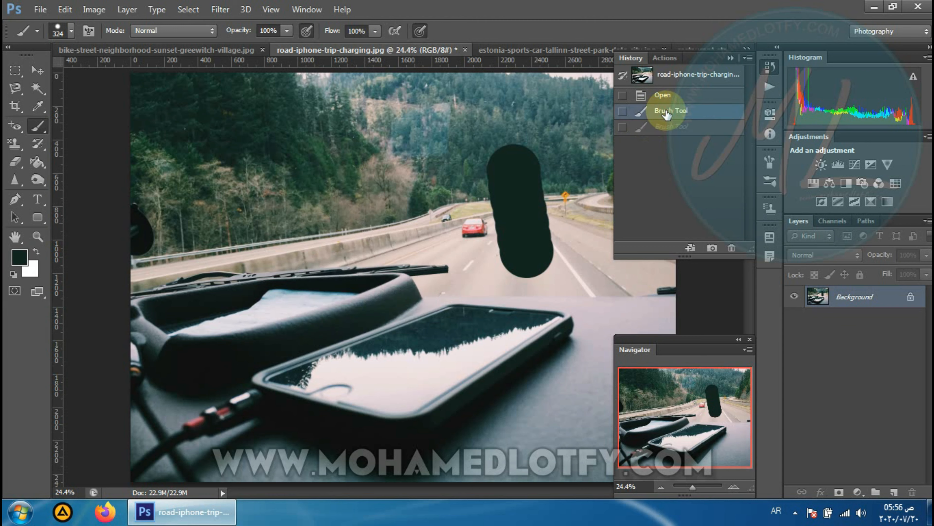
left_click(666, 126)
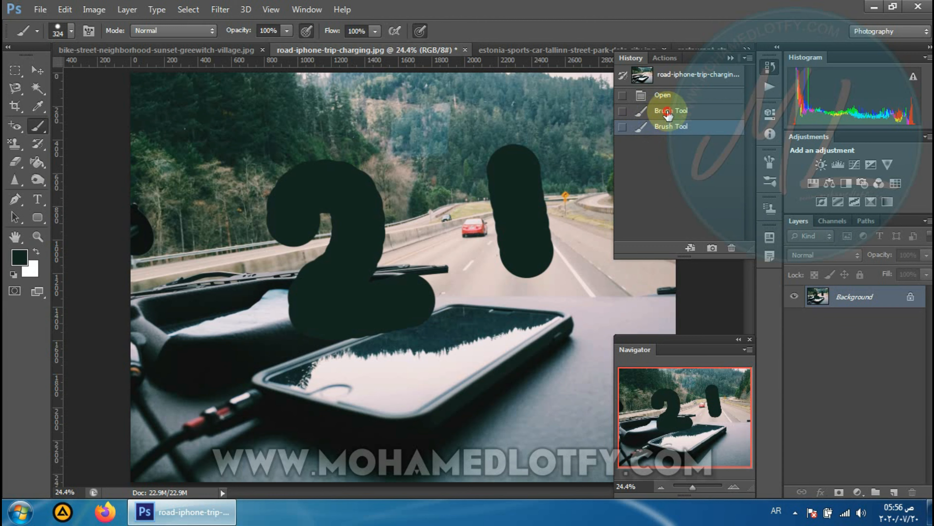
left_click(668, 113)
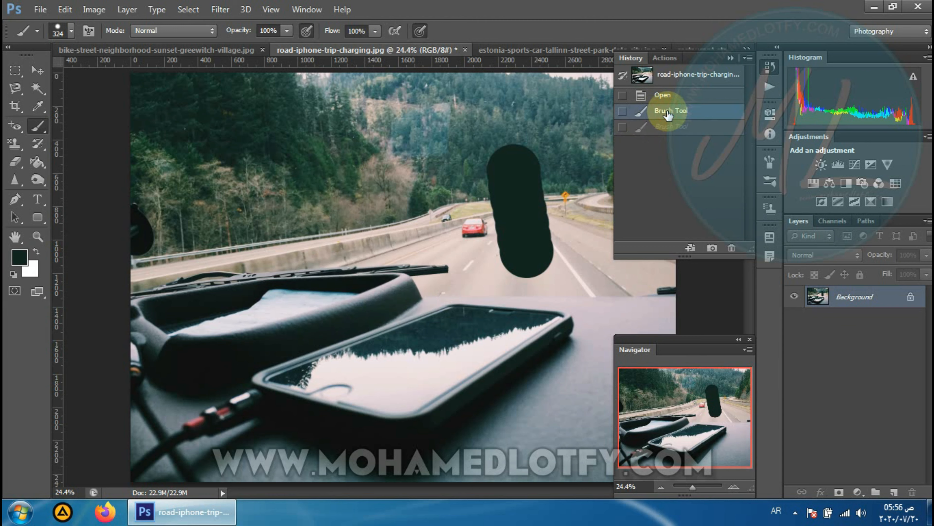
left_click(664, 96)
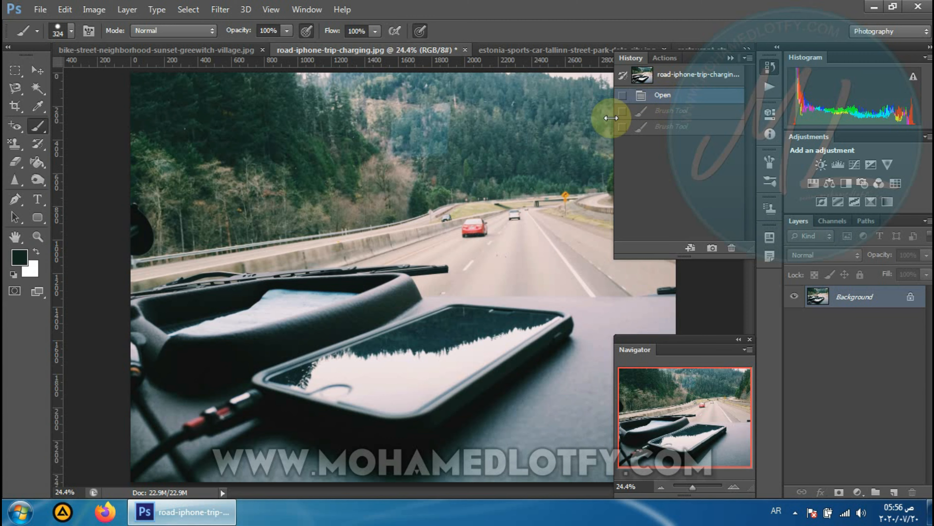
Set the foreground color to turquoise #1ee2a4 and paint four roughly horizontal strokes, one below another, down the image
left_click(20, 257)
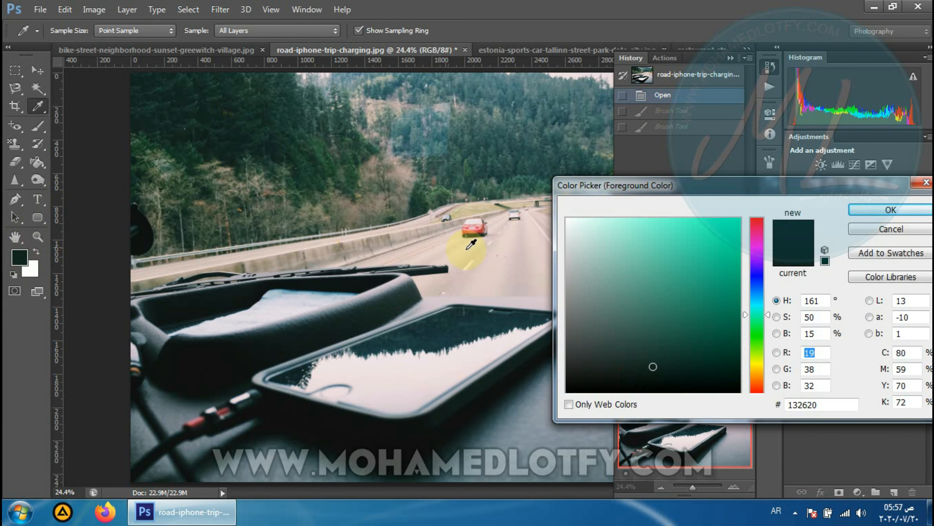
left_click_drag(667, 255, 717, 238)
left_click(890, 209)
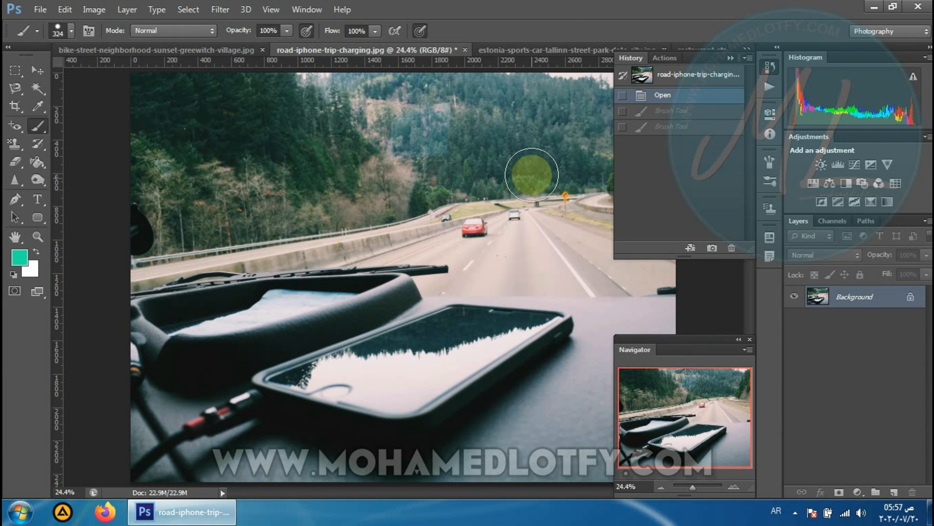
mouse_move(559, 138)
left_mouse_down()
mouse_move(380, 141)
mouse_move(250, 157)
left_mouse_up()
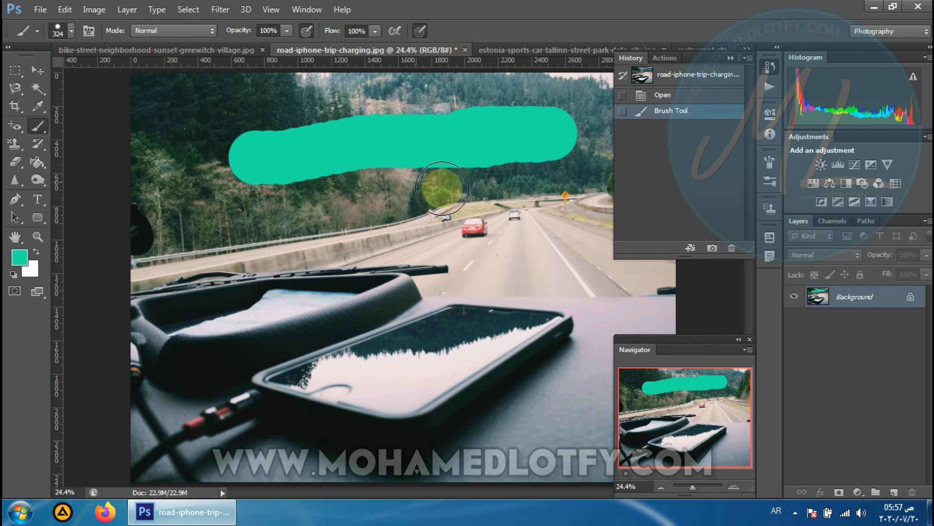
left_click_drag(538, 209, 329, 236)
left_click_drag(517, 270, 325, 321)
left_click_drag(488, 370, 333, 392)
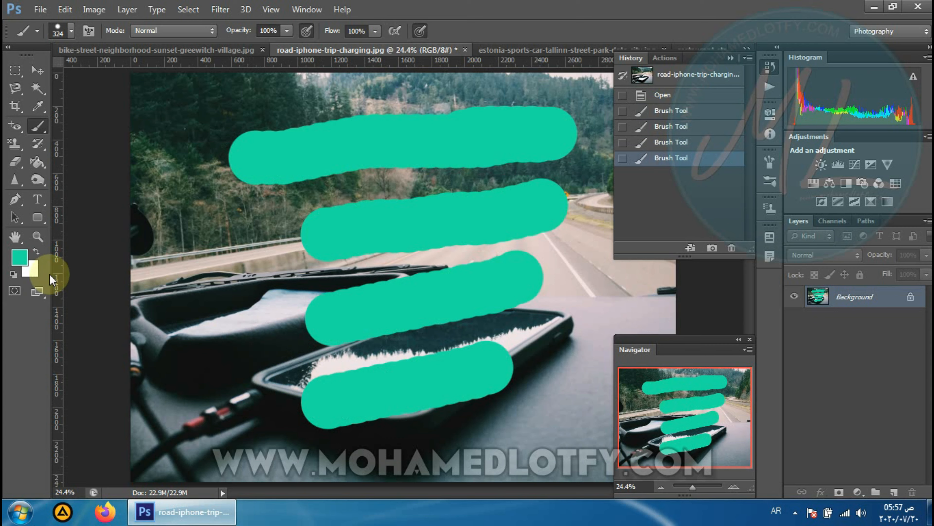
Change the foreground color to red #e23850 and paint three crossing diagonal strokes over the turquoise ones
left_click(19, 257)
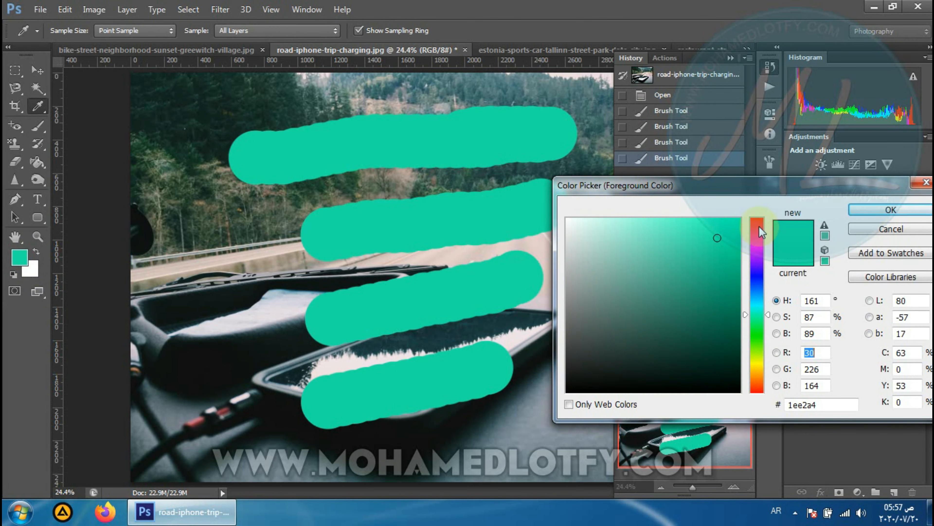
left_click_drag(760, 231, 758, 221)
left_click(865, 218)
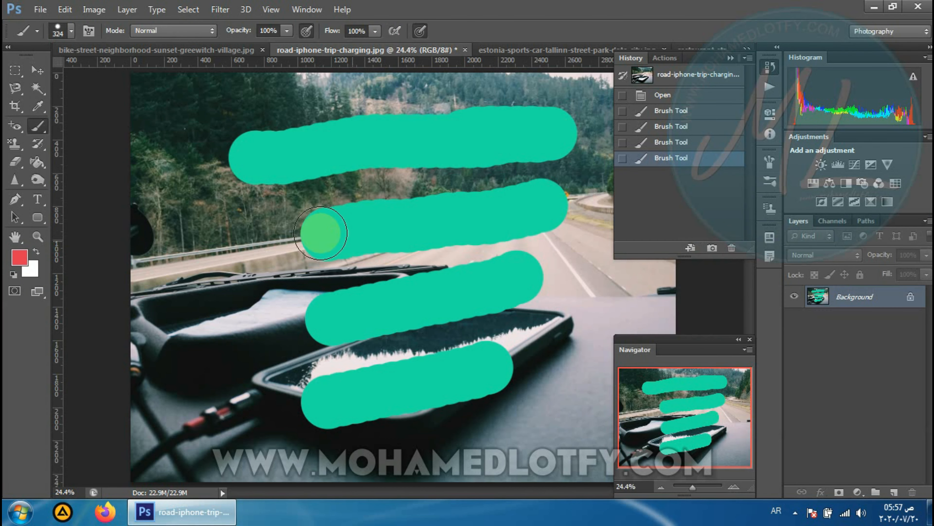
mouse_move(225, 207)
left_mouse_down()
mouse_move(362, 250)
mouse_move(444, 320)
left_mouse_up()
mouse_move(345, 170)
left_mouse_down()
mouse_move(404, 171)
mouse_move(515, 256)
left_mouse_up()
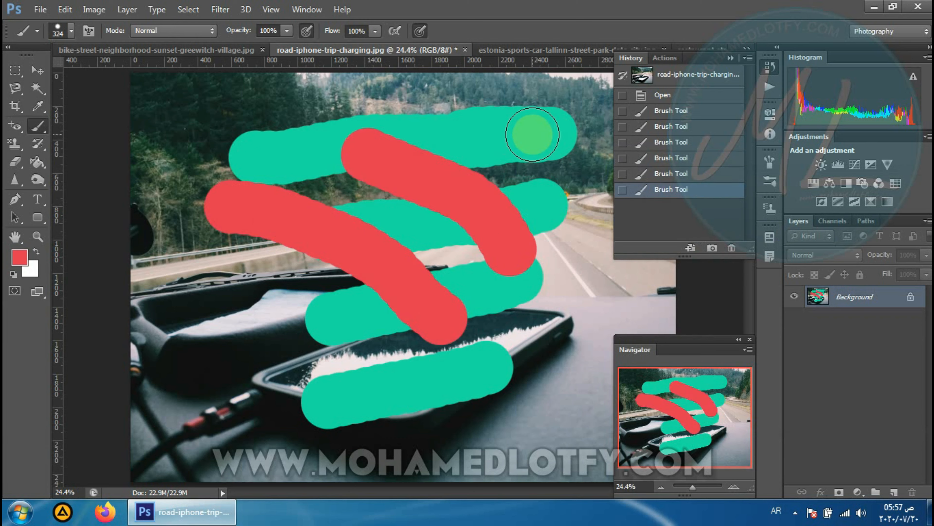
left_click_drag(532, 136, 303, 330)
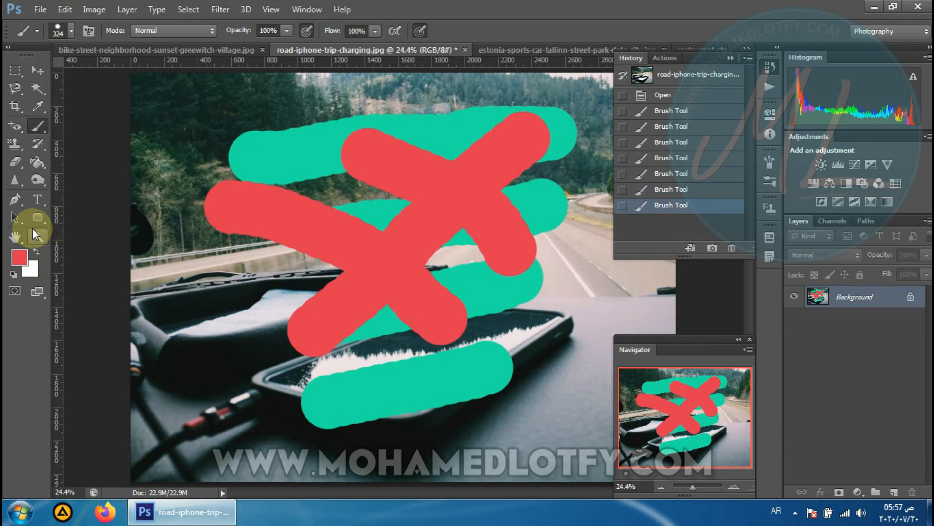
Change the foreground color to green #1e9d11 and paint two long crossing strokes over the red and turquoise ones
left_click(20, 257)
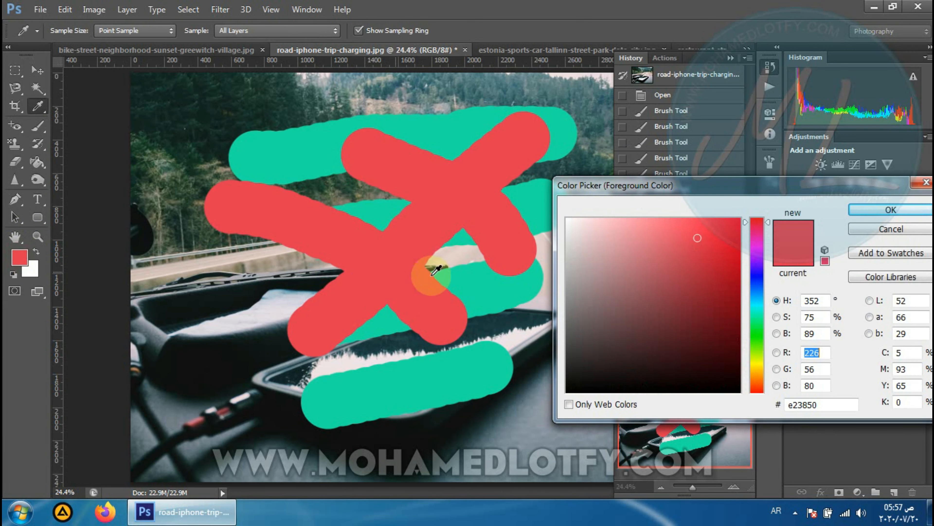
left_click(760, 337)
left_click_drag(724, 327, 721, 285)
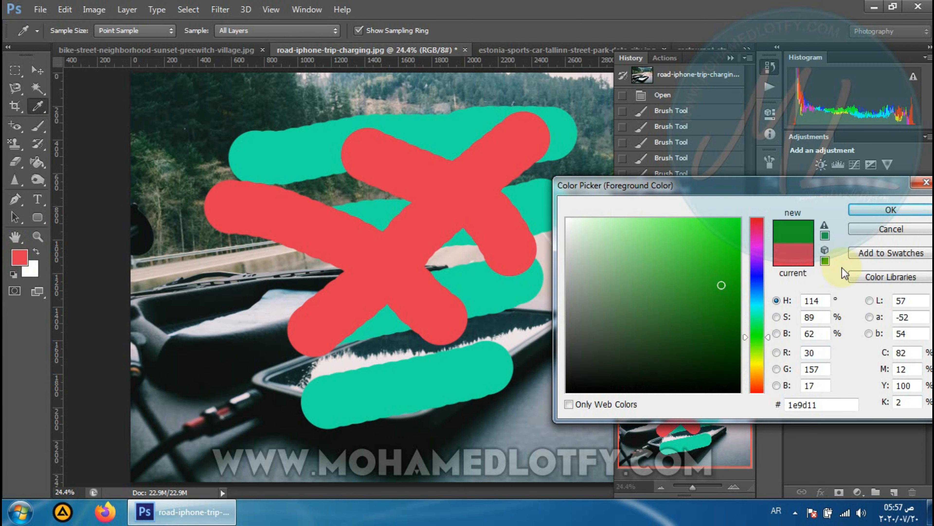
left_click(887, 210)
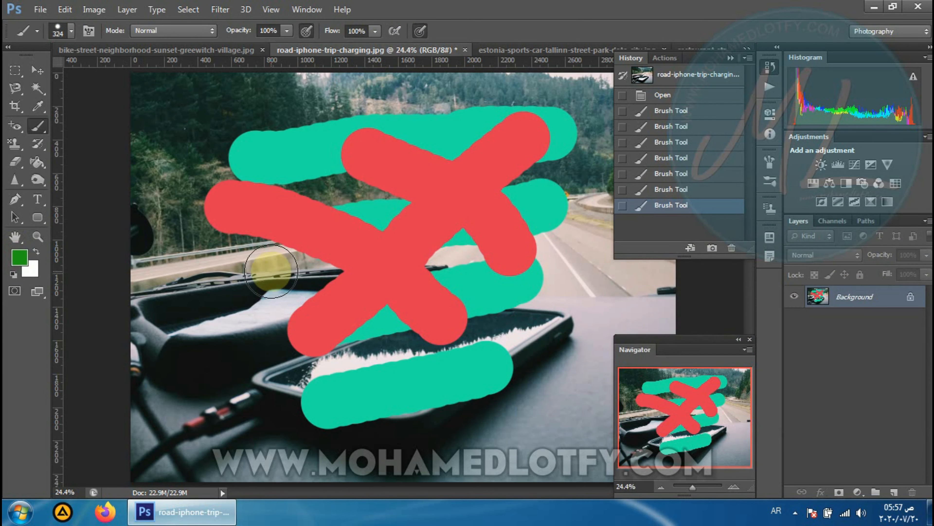
mouse_move(264, 272)
left_mouse_down()
mouse_move(458, 225)
mouse_move(565, 225)
left_mouse_up()
mouse_move(199, 119)
left_mouse_down()
mouse_move(291, 152)
mouse_move(460, 245)
left_mouse_up()
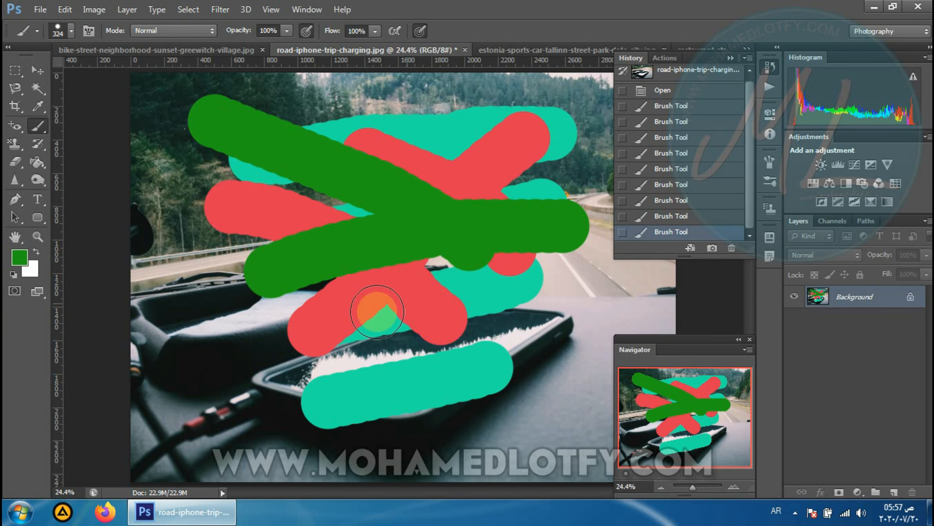
Step back through the history one brush stroke at a time to the opened state, and return to the most recent state
scroll(458, 243, "up", 1)
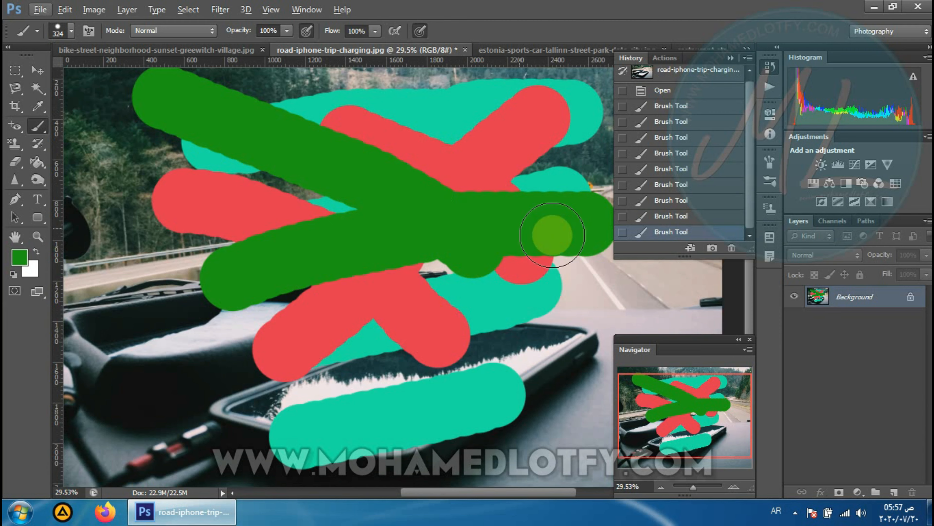
left_click(671, 221)
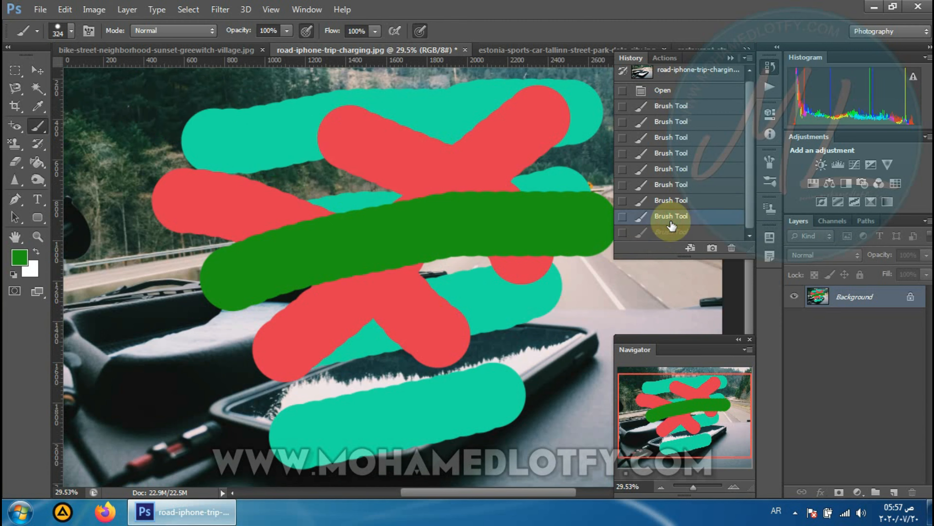
left_click(673, 201)
left_click(678, 185)
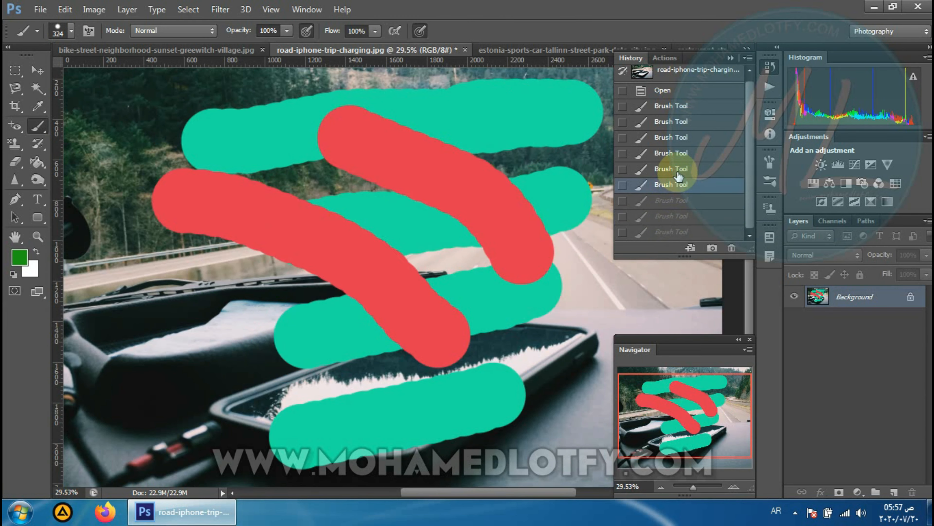
left_click(675, 169)
left_click(678, 153)
left_click(677, 137)
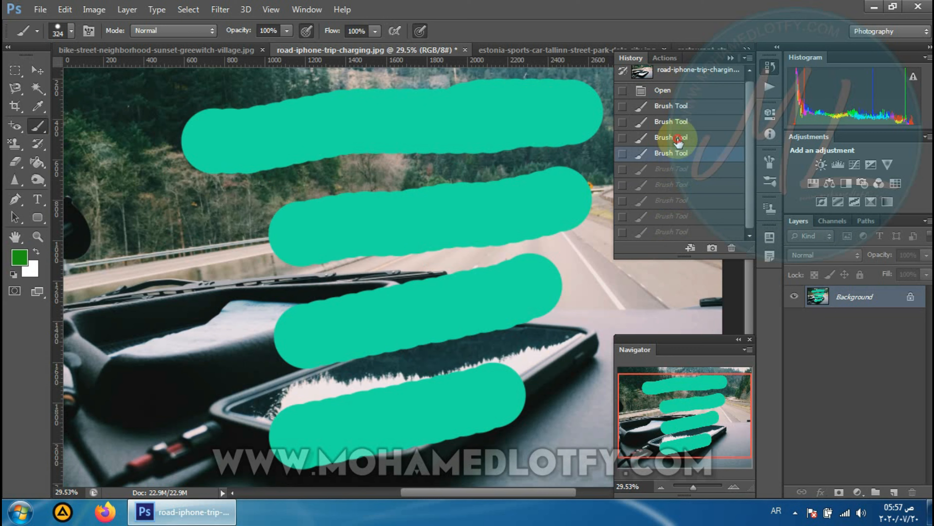
left_click(677, 121)
left_click(679, 107)
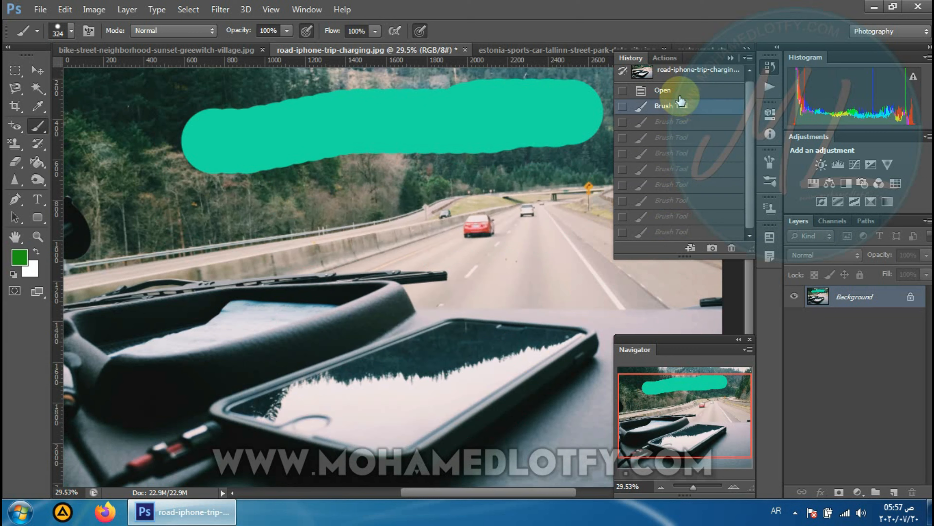
left_click(678, 93)
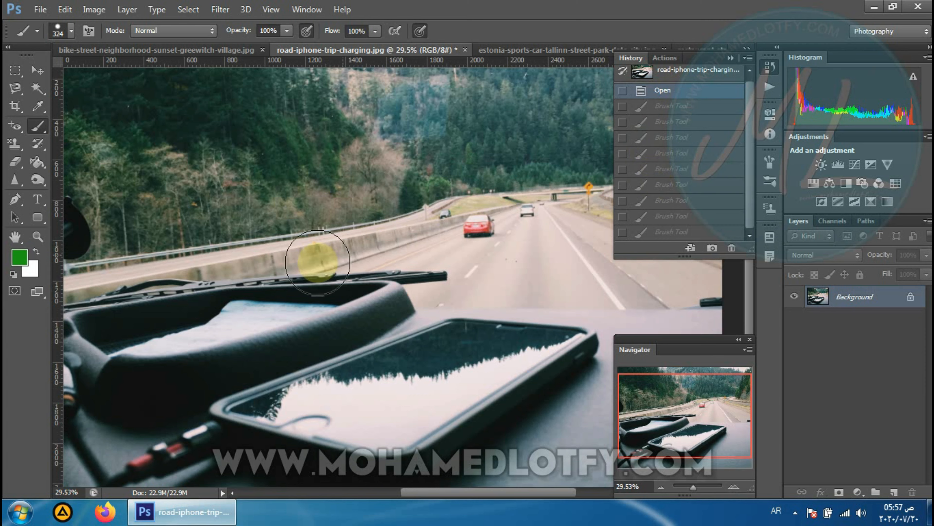
left_click(662, 232)
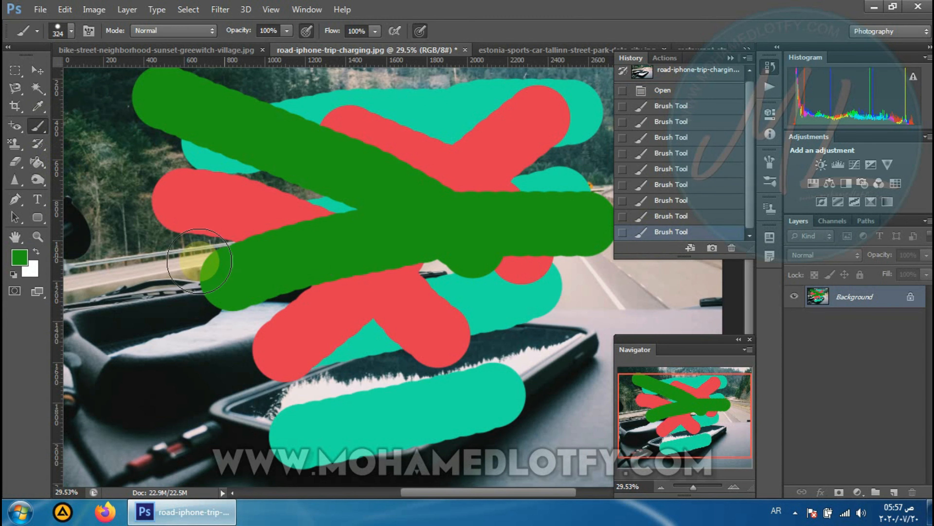
Select the History Brush, enlarge it to 160 px and brush over part of the leftmost red stroke to restore the photo
left_click(37, 145)
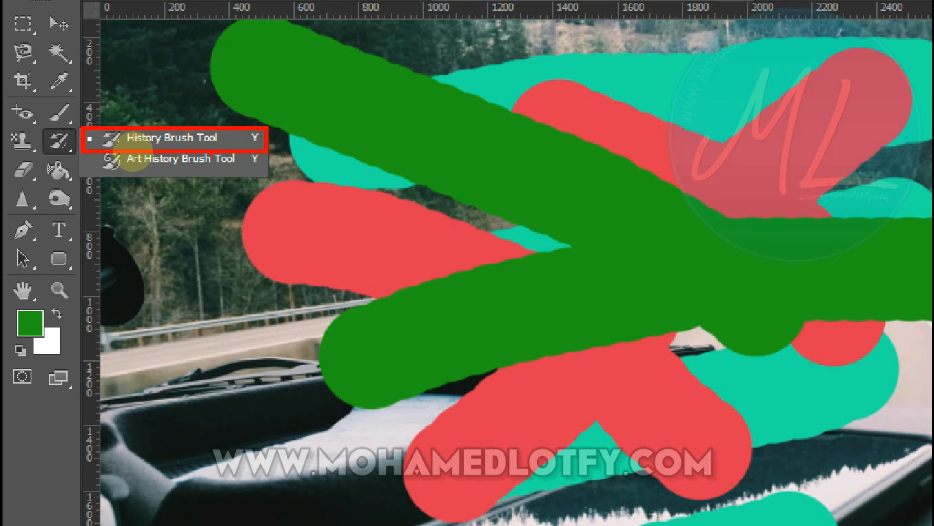
left_click(134, 147)
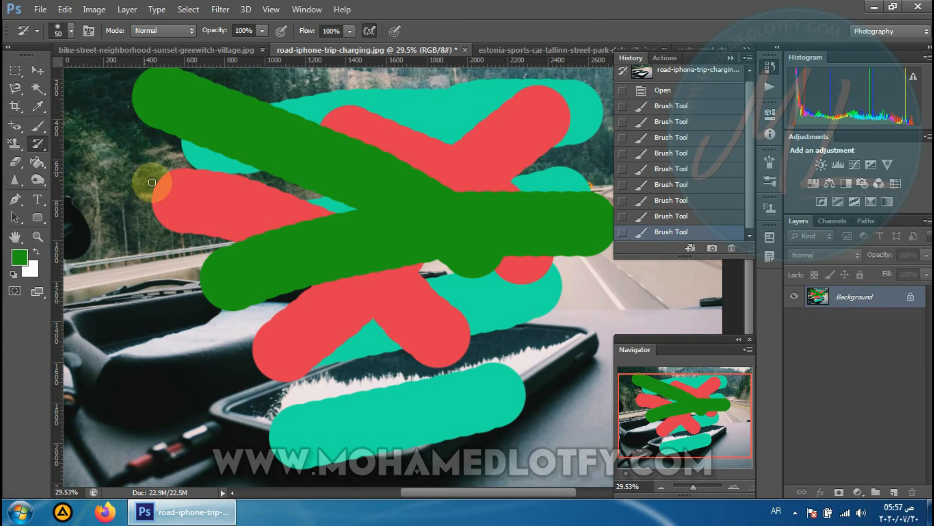
right_click(265, 232)
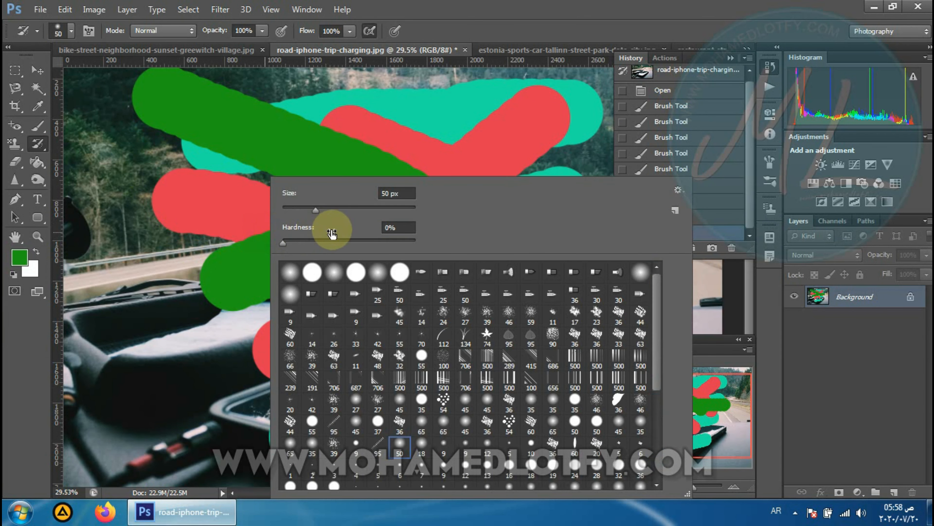
left_click(370, 208)
left_click(228, 210)
left_click_drag(203, 216, 282, 210)
Switch the History Brush to a hard round tip and restore the photo under the lower green stroke
right_click(282, 210)
double_click(334, 272)
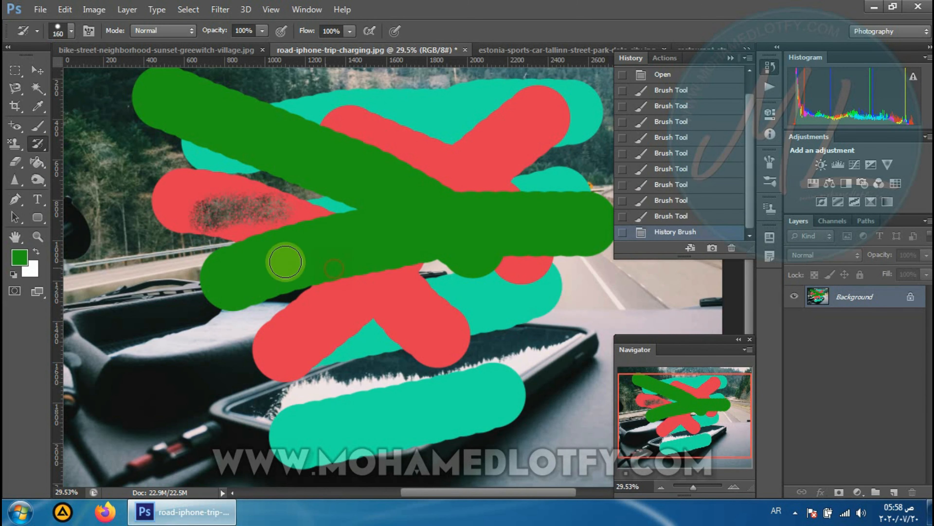
mouse_move(394, 273)
left_mouse_down()
mouse_move(224, 276)
mouse_move(346, 258)
left_mouse_up()
Set the History Brush size to 308 px and brush over all remaining colored strokes to restore the original photo
right_click(346, 259)
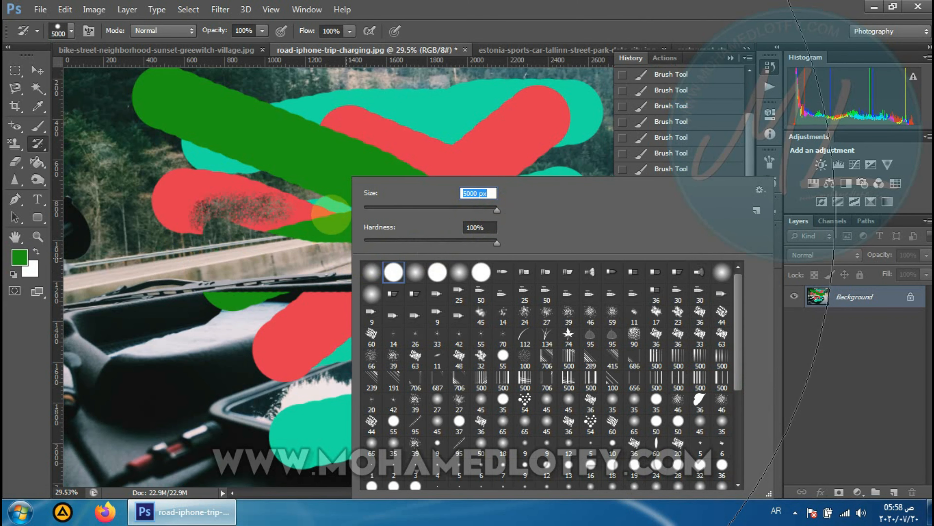
left_click(471, 207)
mouse_move(318, 193)
left_mouse_down()
mouse_move(232, 211)
mouse_move(453, 214)
mouse_move(434, 163)
mouse_move(547, 115)
mouse_move(579, 120)
mouse_move(564, 129)
left_mouse_up()
left_click(666, 231)
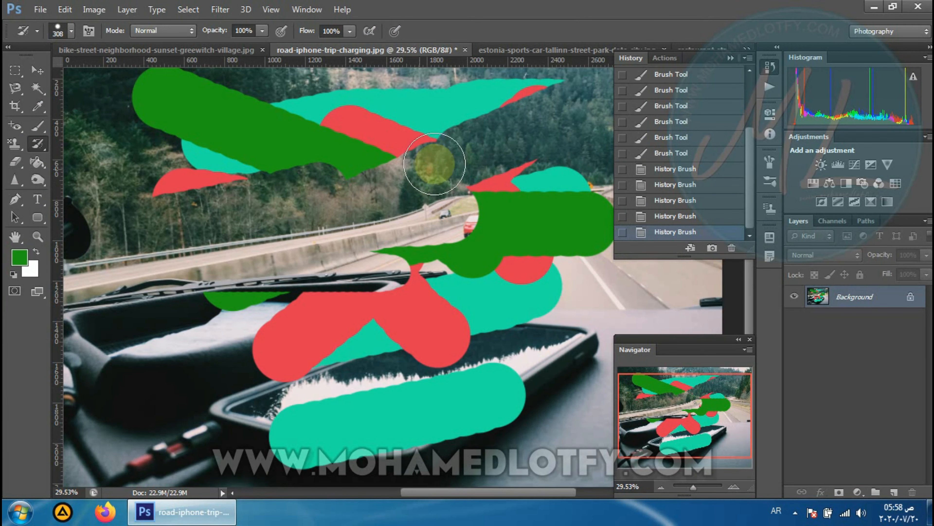
mouse_move(539, 94)
left_mouse_down()
mouse_move(377, 156)
mouse_move(210, 188)
mouse_move(164, 175)
mouse_move(141, 95)
mouse_move(196, 88)
mouse_move(262, 106)
mouse_move(172, 143)
mouse_move(482, 90)
mouse_move(515, 140)
mouse_move(415, 238)
mouse_move(207, 325)
mouse_move(378, 311)
mouse_move(462, 321)
mouse_move(328, 367)
mouse_move(364, 346)
mouse_move(273, 411)
mouse_move(538, 383)
mouse_move(380, 439)
mouse_move(305, 453)
mouse_move(266, 425)
mouse_move(438, 307)
mouse_move(574, 157)
mouse_move(431, 263)
mouse_move(417, 288)
mouse_move(577, 198)
mouse_move(520, 307)
mouse_move(479, 316)
mouse_move(593, 181)
mouse_move(308, 310)
mouse_move(214, 370)
mouse_move(266, 399)
mouse_move(259, 388)
mouse_move(443, 325)
left_mouse_up()
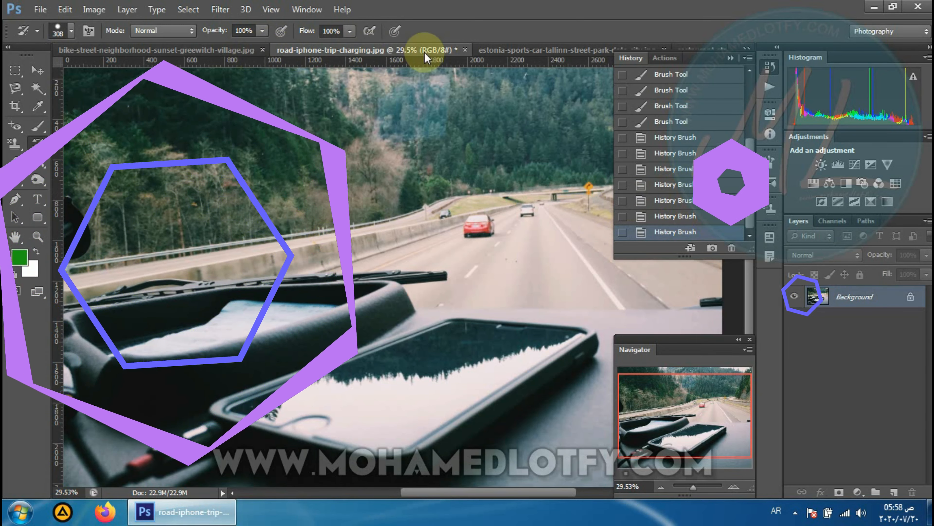
Close road-iphone-trip-charging.jpg without saving its changes
left_click(465, 50)
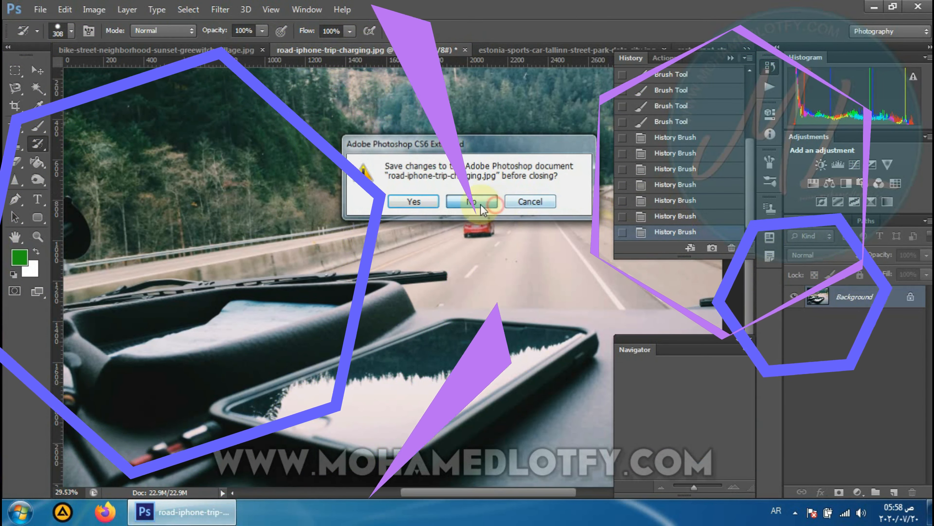
left_click(476, 203)
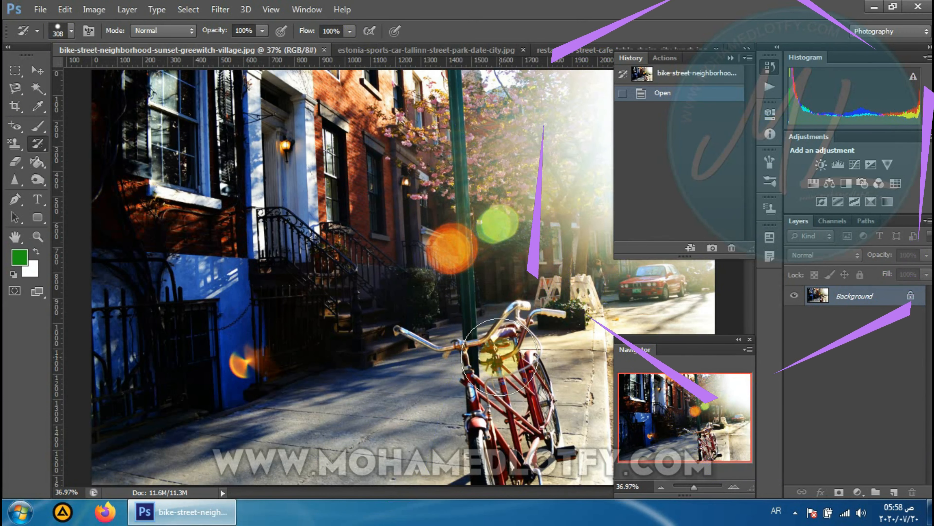
scroll(490, 389, "up", 1)
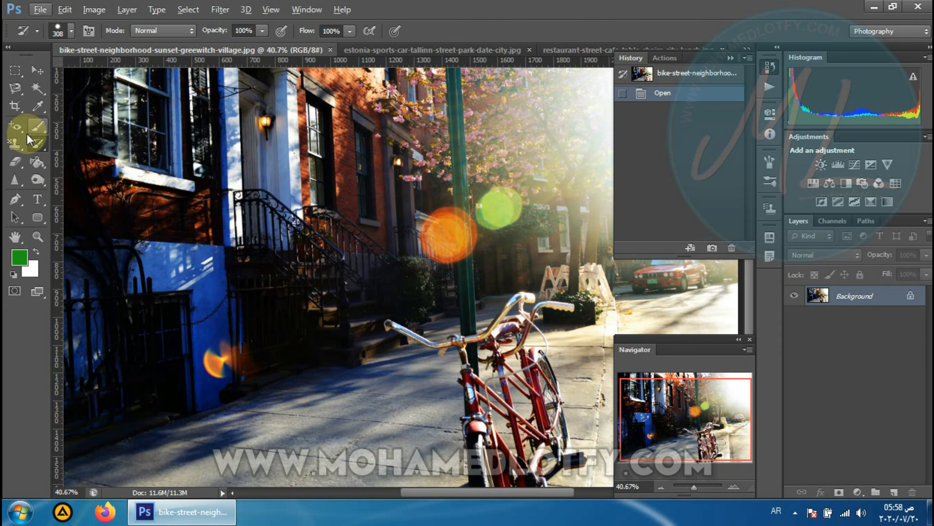
left_click(36, 162)
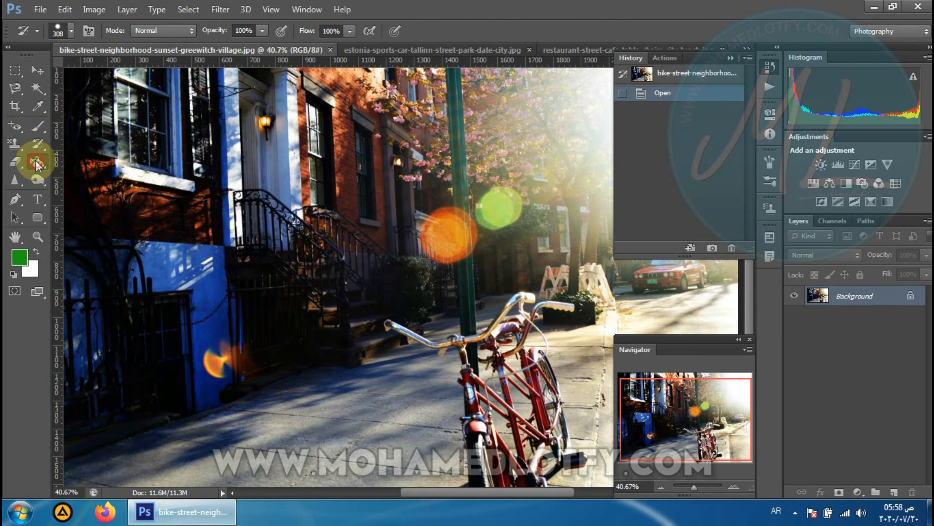
left_click(36, 162)
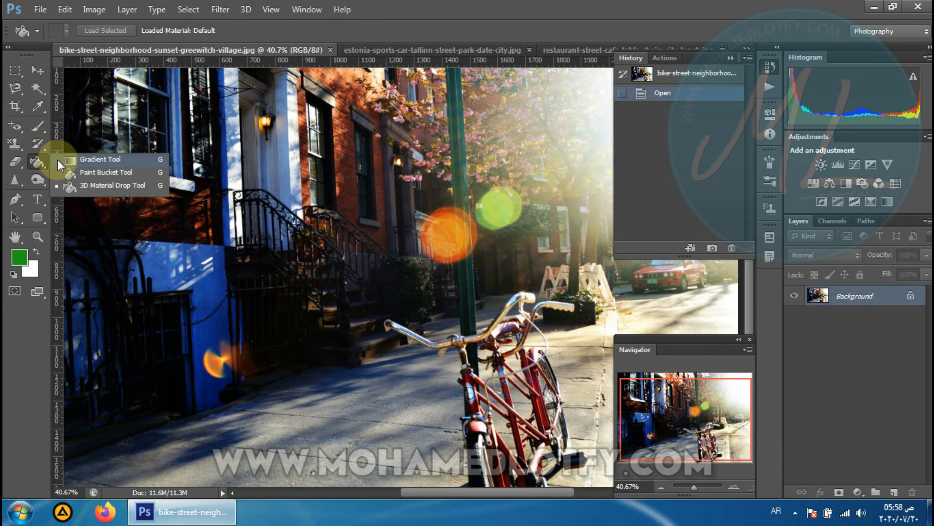
left_click(35, 164)
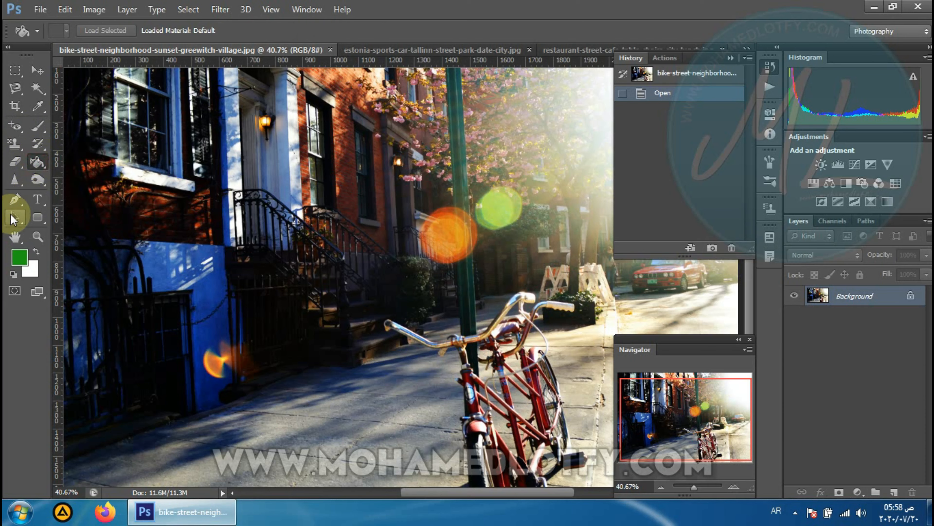
left_click(36, 129)
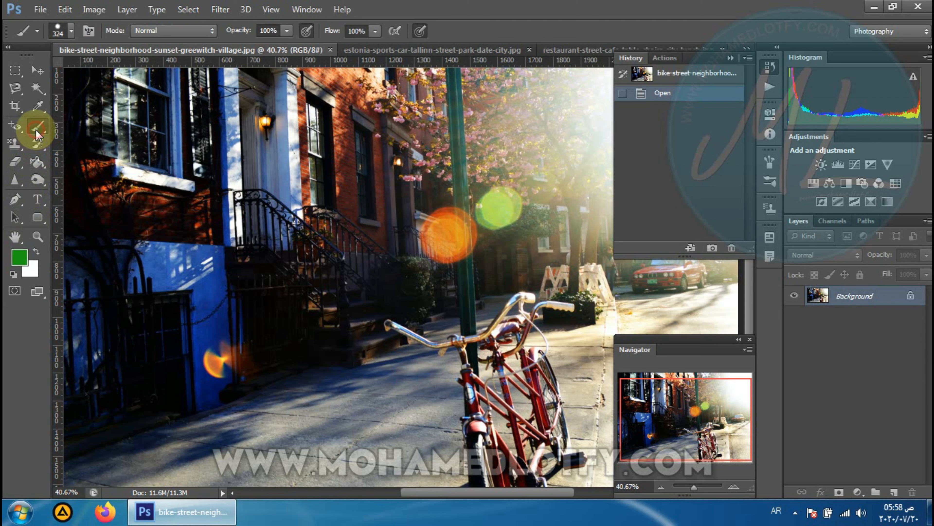
left_click_drag(179, 175, 201, 175)
key("ctrl+z")
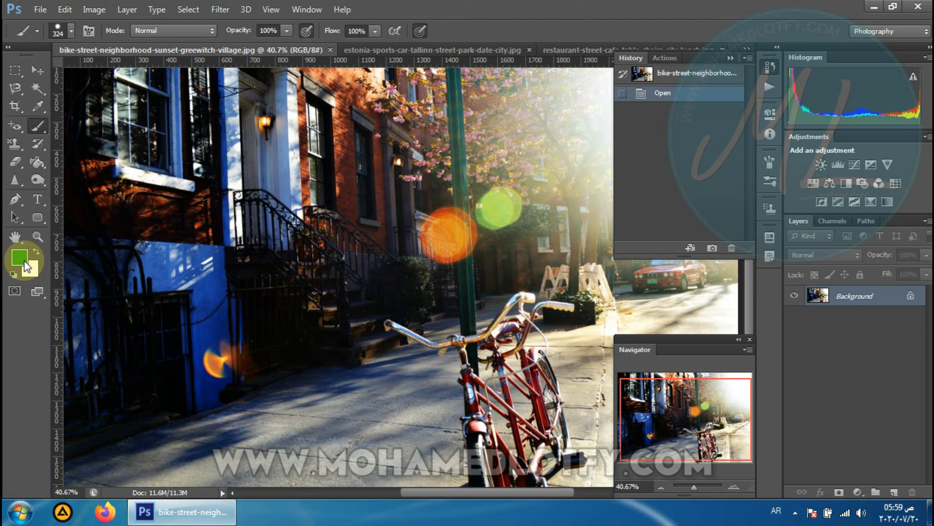
Sample the blue wall of the house as the foreground color (#11348e) and activate the Brush tool
left_click(19, 257)
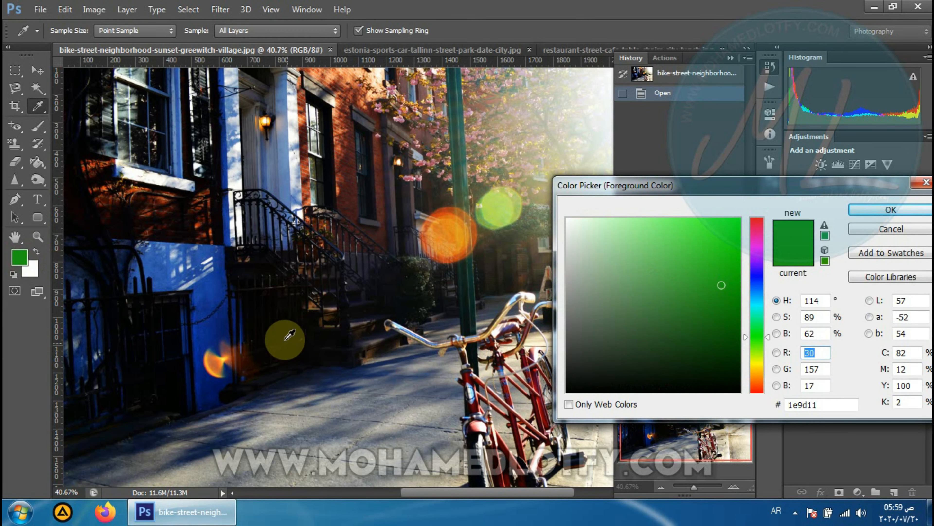
left_click(218, 273)
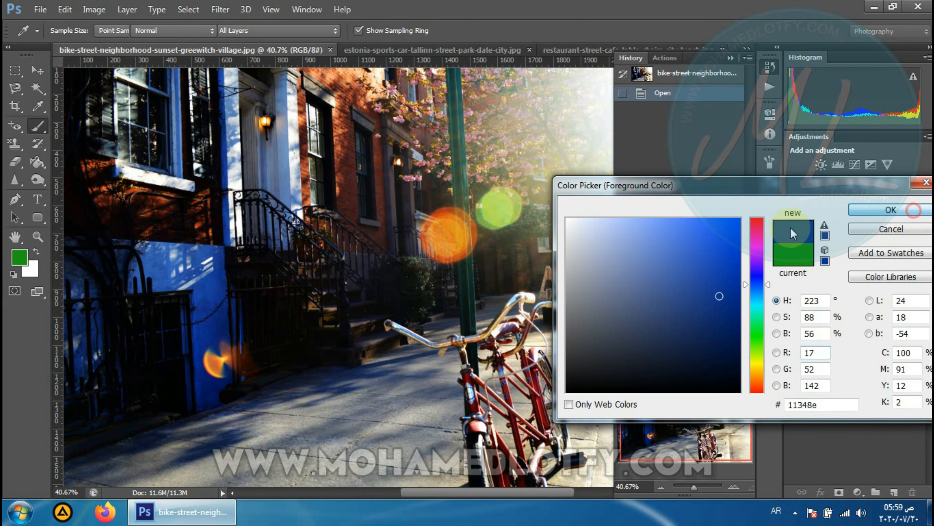
left_click(915, 215)
key("b")
Set the brush size to 66 px and paint a winding blue stroke from the wall's orange flare across the pavement to the stairs
right_click(263, 368)
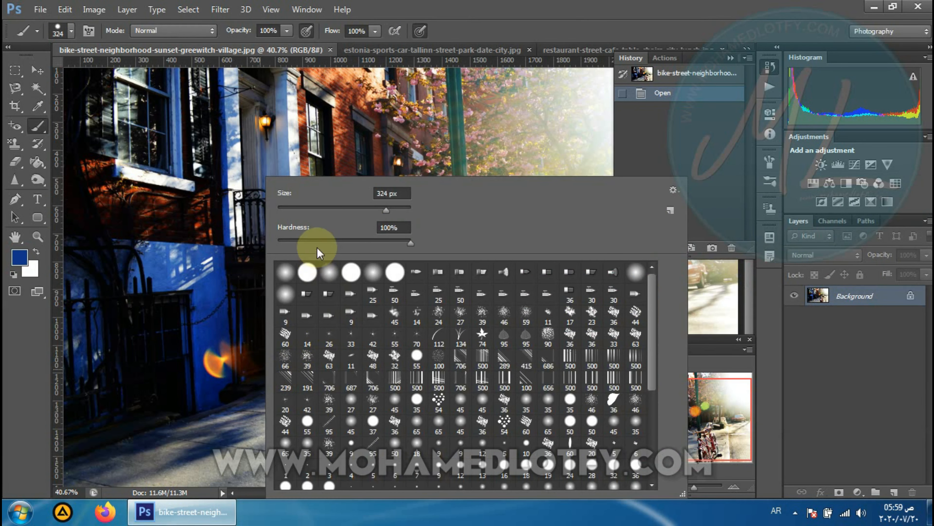
left_click(322, 209)
left_click(210, 326)
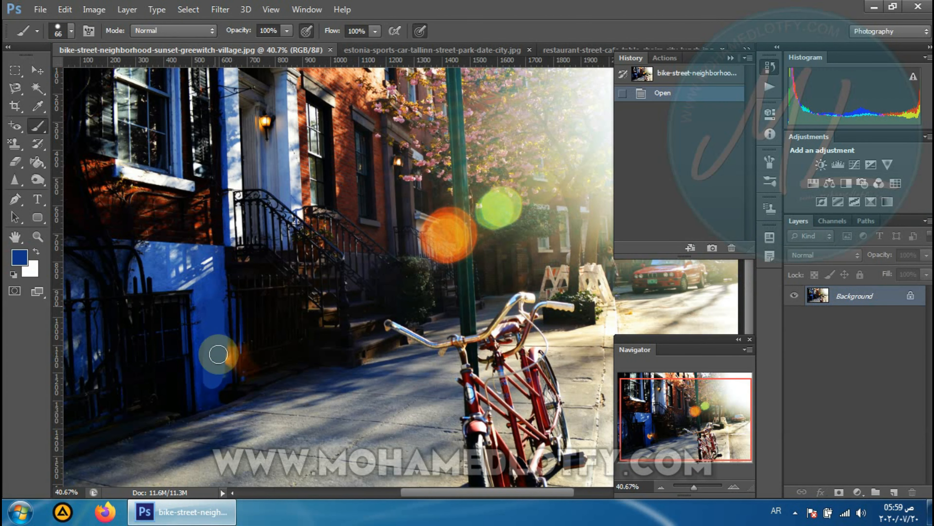
mouse_move(218, 354)
left_mouse_down()
mouse_move(234, 404)
mouse_move(358, 398)
mouse_move(233, 441)
mouse_move(371, 442)
mouse_move(353, 456)
mouse_move(400, 454)
left_mouse_up()
mouse_move(423, 380)
left_mouse_down()
mouse_move(363, 338)
mouse_move(393, 305)
mouse_move(319, 271)
mouse_move(335, 252)
mouse_move(298, 245)
left_mouse_up()
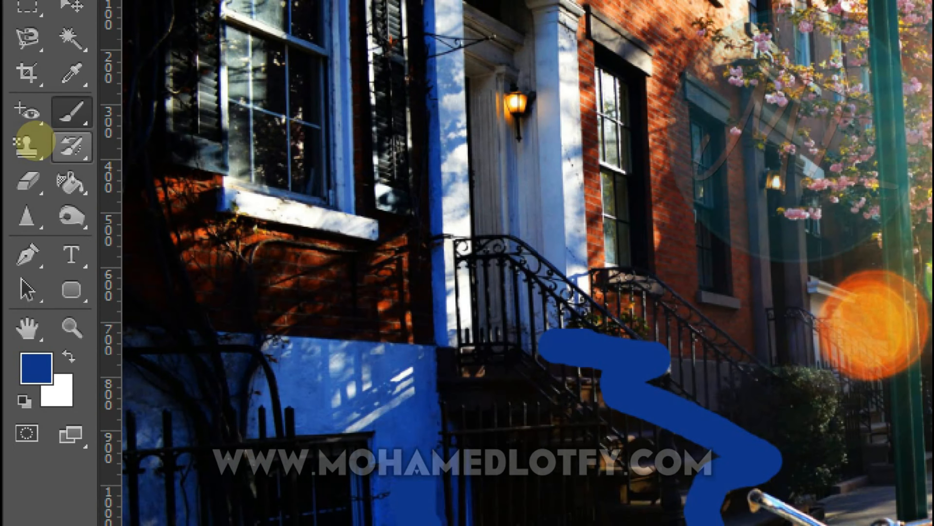
Activate the History Brush and brush away the blue stroke from the stairs down to the pavement beside the bike's handlebars
left_click(36, 142)
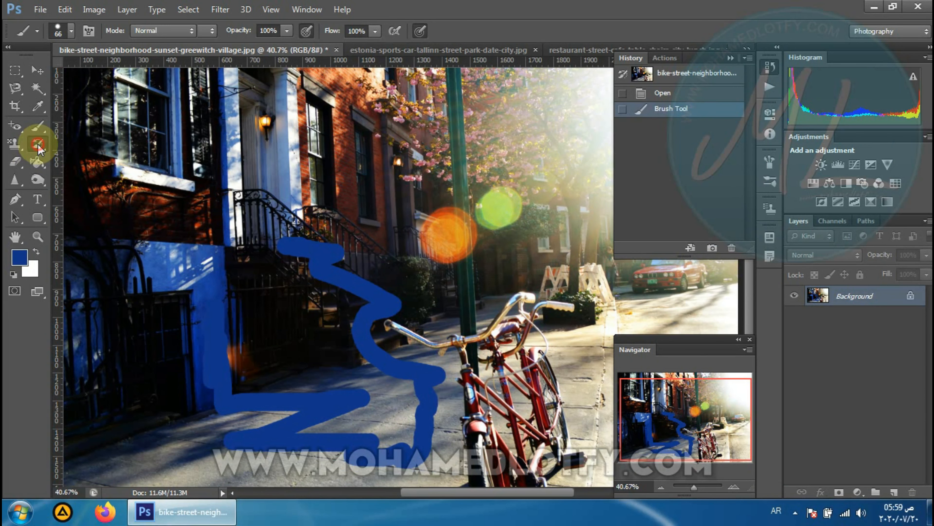
right_click(39, 147)
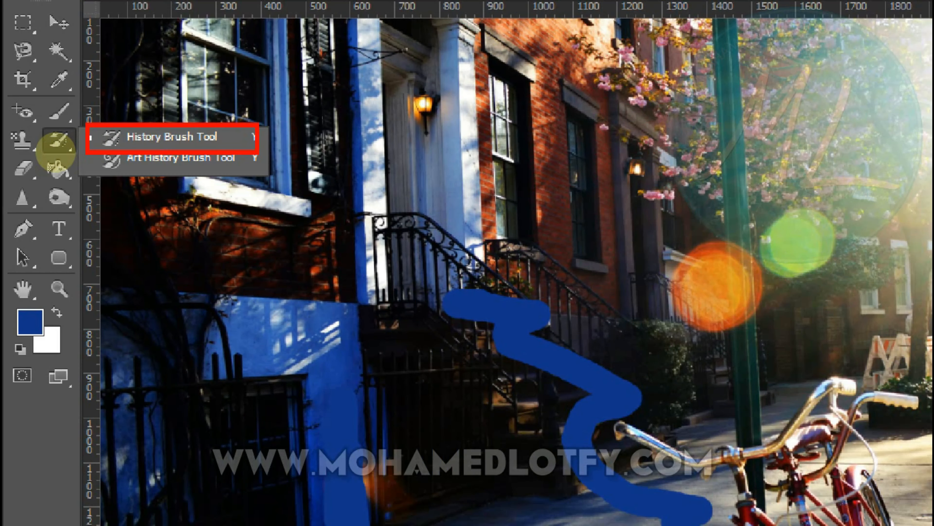
left_click(88, 140)
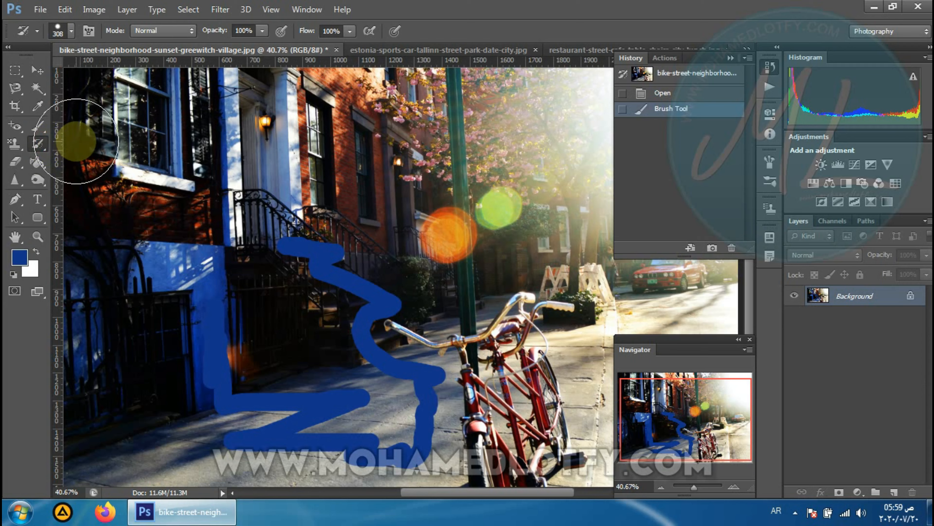
mouse_move(314, 257)
left_mouse_down()
mouse_move(312, 282)
mouse_move(368, 302)
left_mouse_up()
left_click(378, 309)
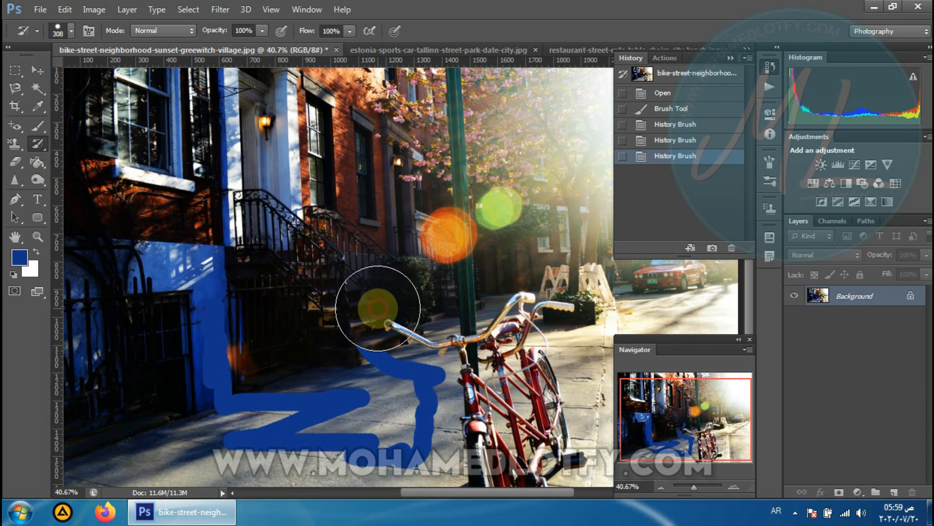
left_click(387, 326)
left_click(410, 348)
left_click(419, 373)
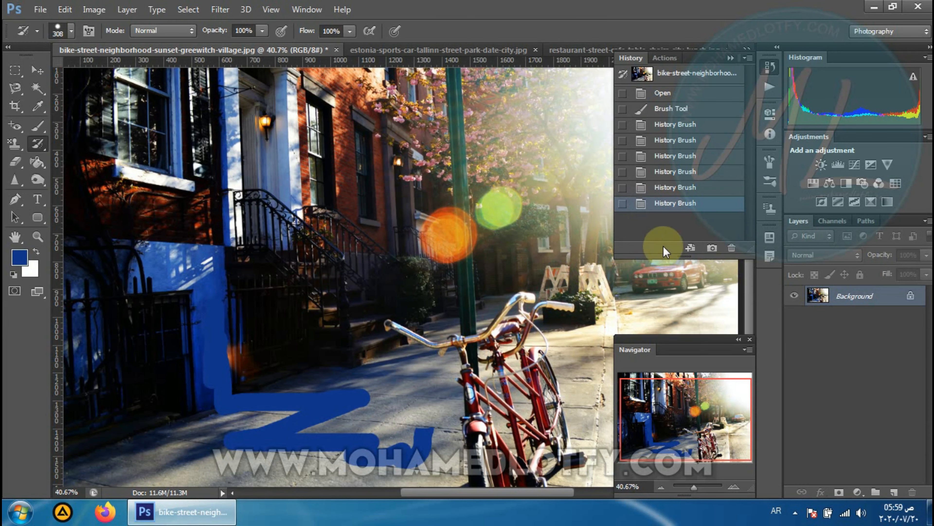
Step back through the document history to the third History Brush state
left_click(666, 192)
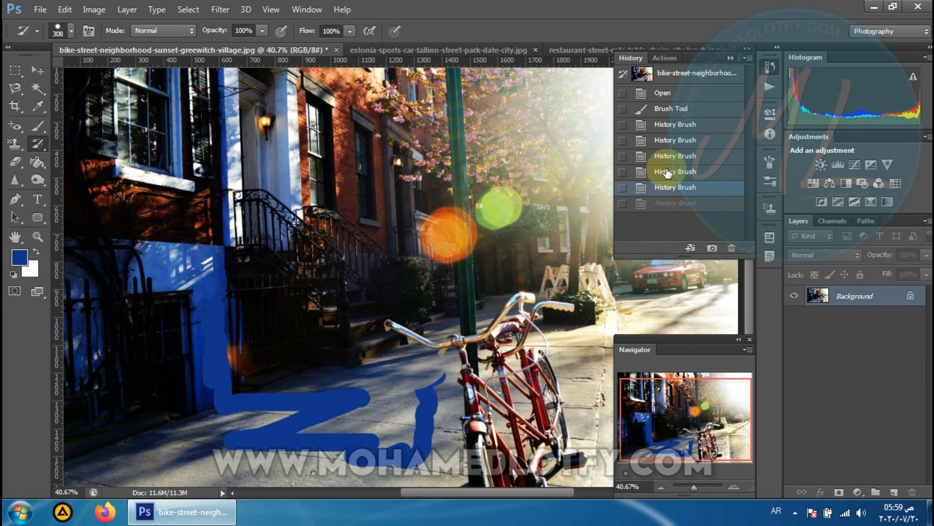
left_click(668, 172)
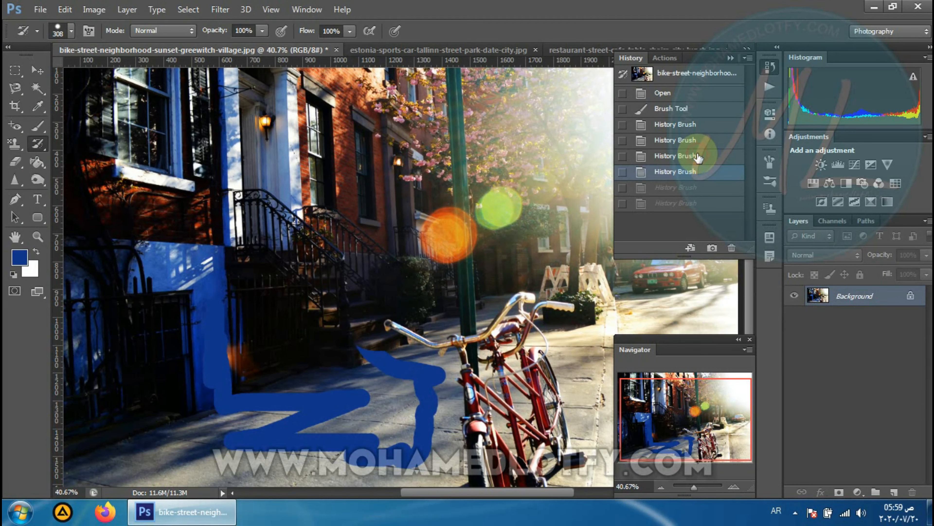
left_click(698, 158)
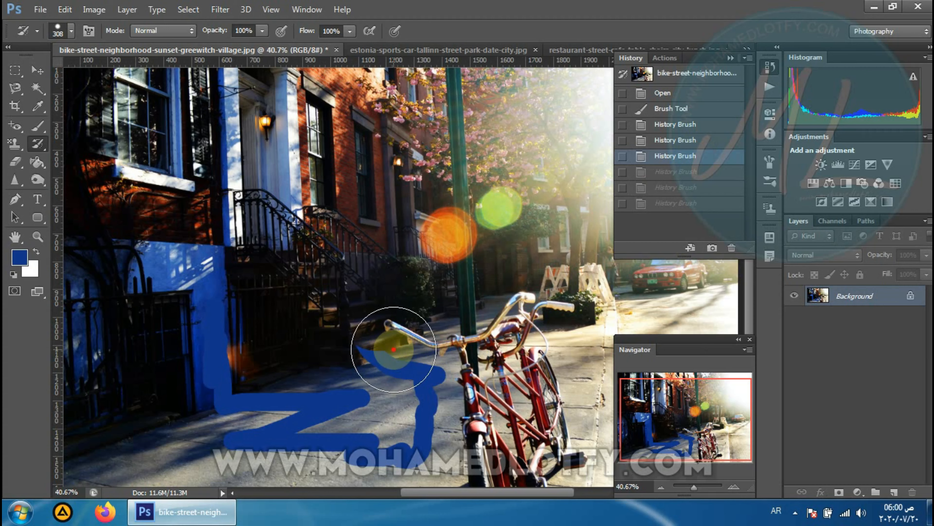
Brush the original image back over the blue paint on the pavement and the wall's orange flare using the History Brush
mouse_move(393, 349)
left_mouse_down()
mouse_move(427, 383)
mouse_move(404, 393)
mouse_move(372, 445)
mouse_move(312, 431)
mouse_move(265, 438)
mouse_move(350, 407)
mouse_move(342, 408)
left_mouse_up()
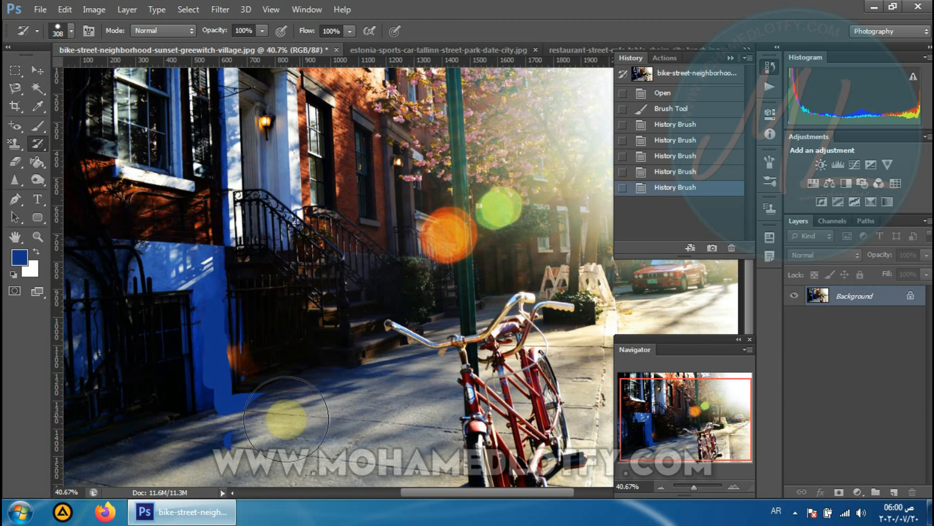
left_click_drag(286, 418, 244, 430)
left_click_drag(244, 430, 240, 428)
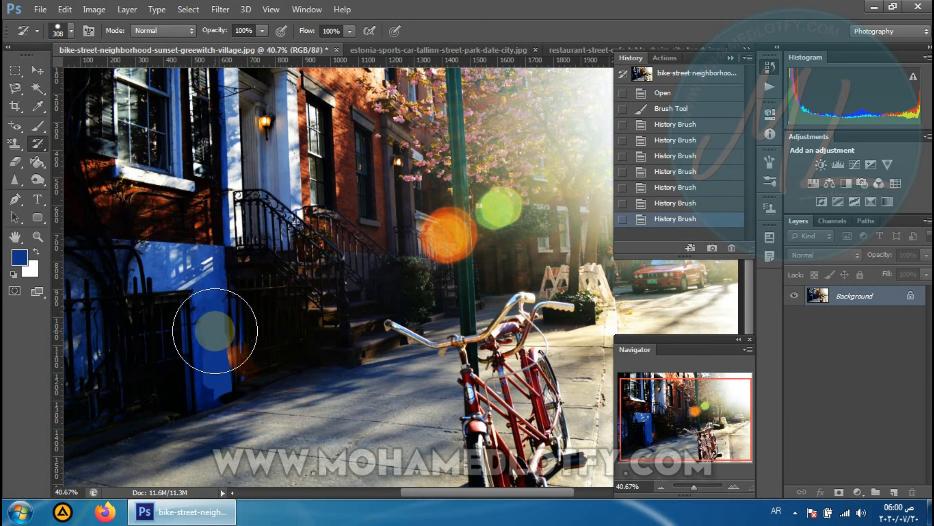
mouse_move(215, 331)
left_mouse_down()
mouse_move(222, 403)
mouse_move(227, 301)
mouse_move(255, 307)
left_mouse_up()
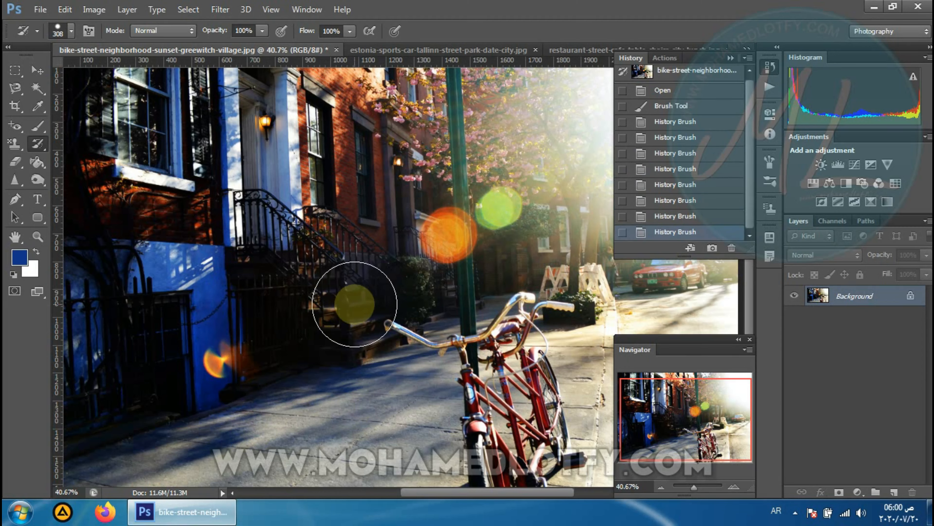
Step back through the History Brush states one after another to the Brush Tool state
left_click(687, 219)
left_click(690, 186)
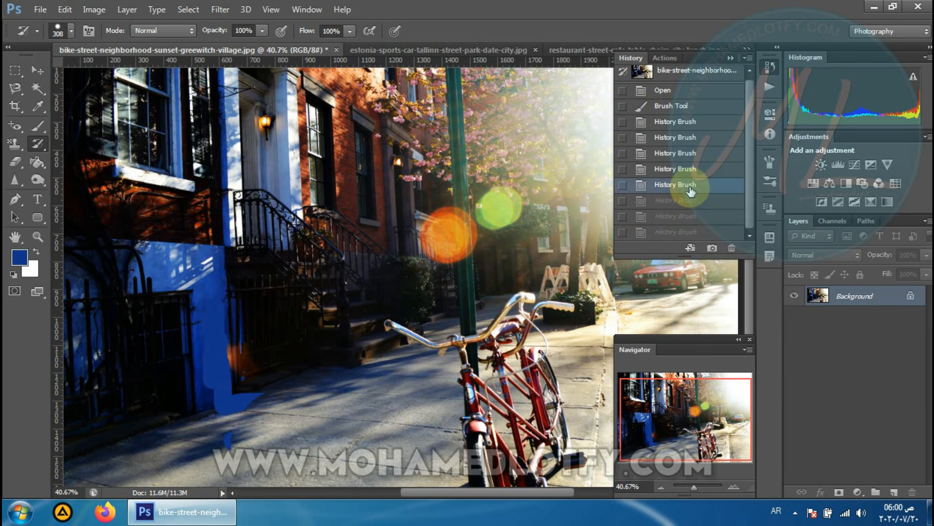
left_click(691, 172)
left_click(691, 157)
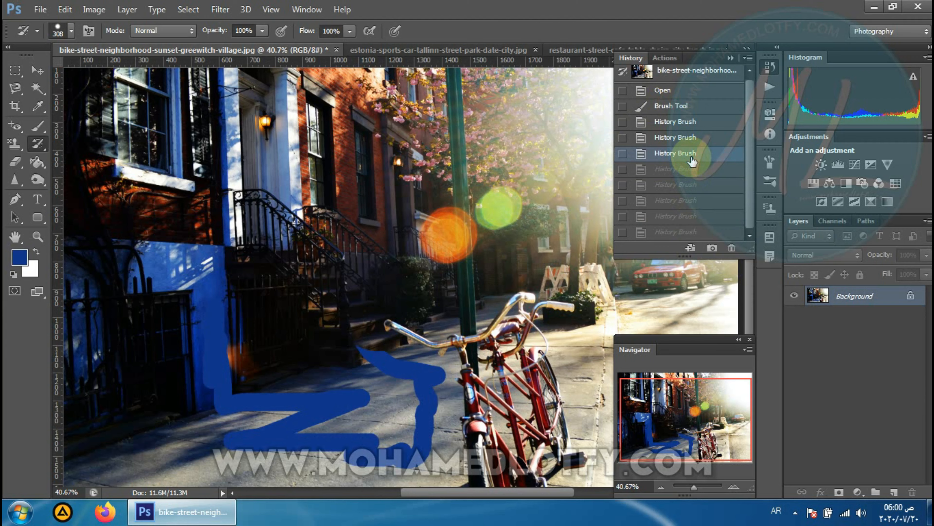
left_click(692, 140)
left_click(693, 125)
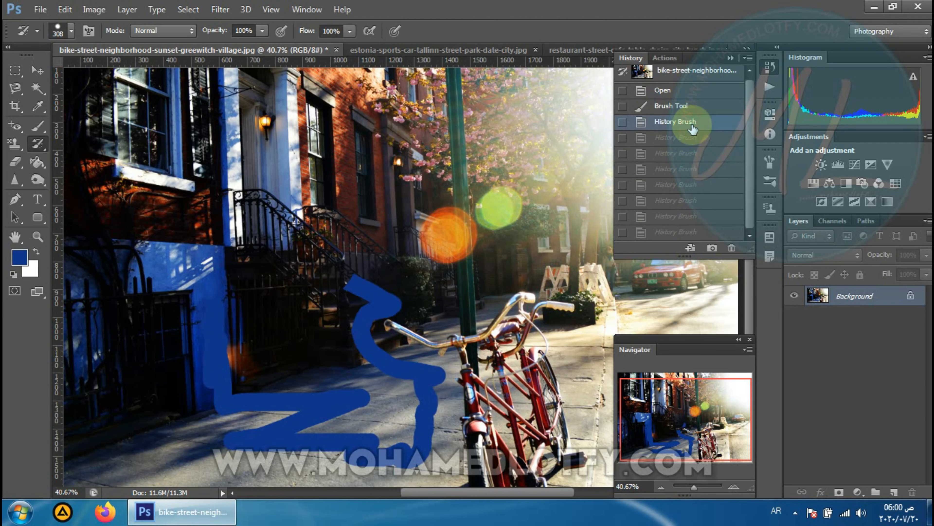
left_click(692, 106)
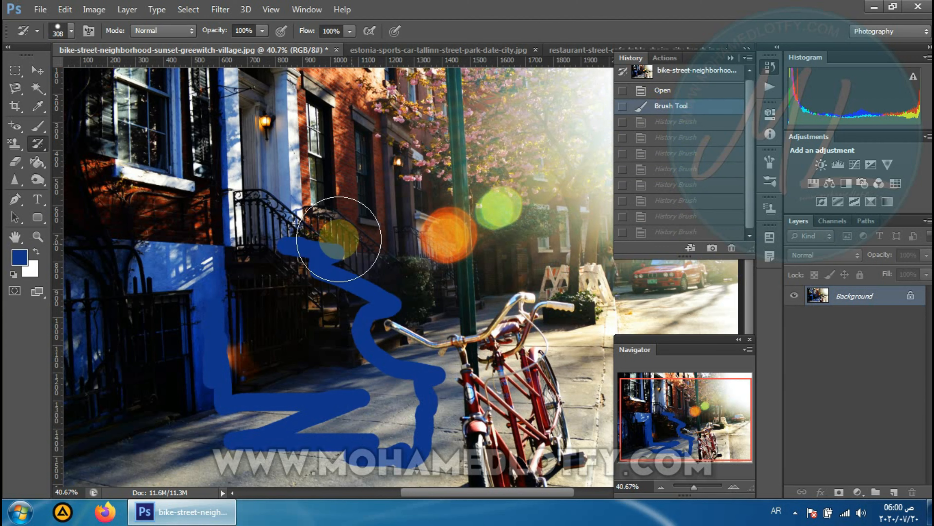
Brush away the entire blue stroke with the History Brush, and close bike-street-neighborhood-sunset-greewitch-village.jpg without saving its changes
mouse_move(281, 219)
left_mouse_down()
mouse_move(301, 268)
mouse_move(360, 298)
mouse_move(351, 305)
mouse_move(378, 320)
mouse_move(371, 334)
mouse_move(416, 412)
mouse_move(412, 439)
mouse_move(337, 443)
mouse_move(268, 436)
mouse_move(266, 422)
mouse_move(344, 414)
mouse_move(241, 377)
mouse_move(224, 276)
mouse_move(221, 365)
mouse_move(280, 258)
mouse_move(418, 225)
mouse_move(381, 221)
left_mouse_up()
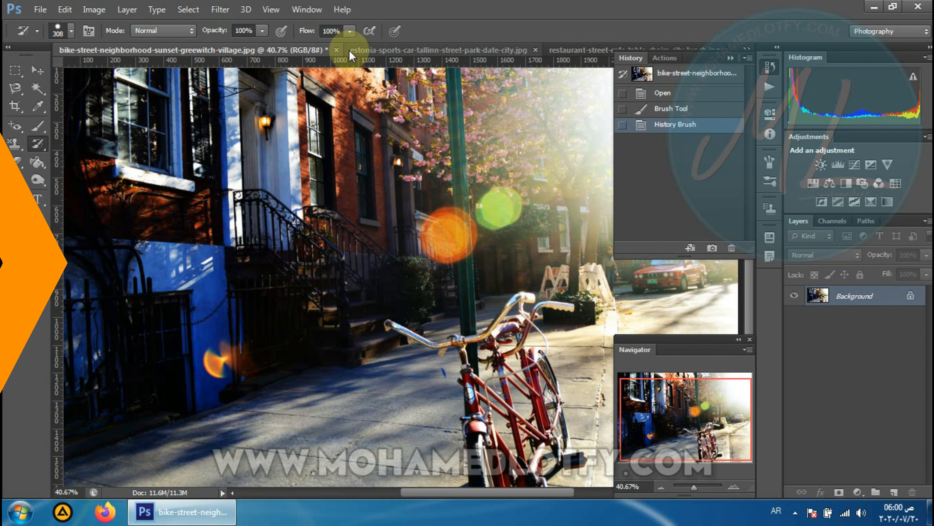
left_click(336, 49)
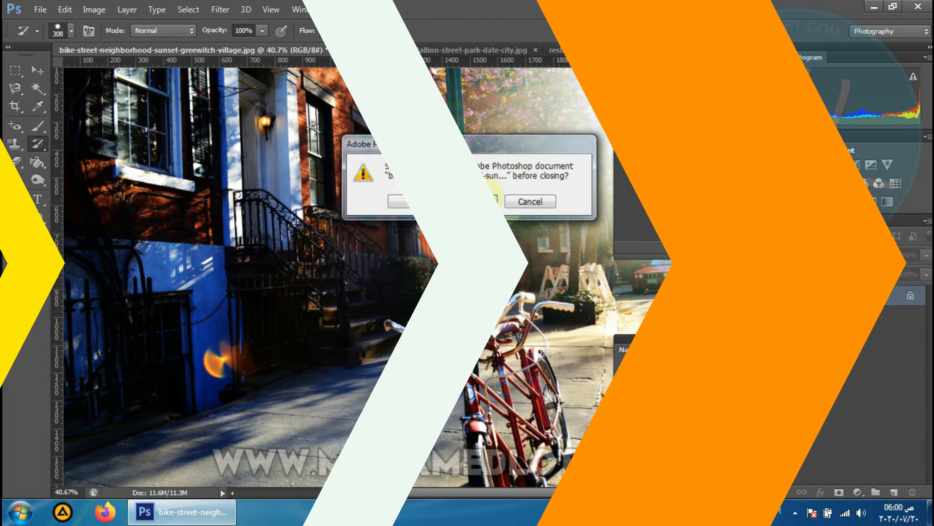
left_click(479, 200)
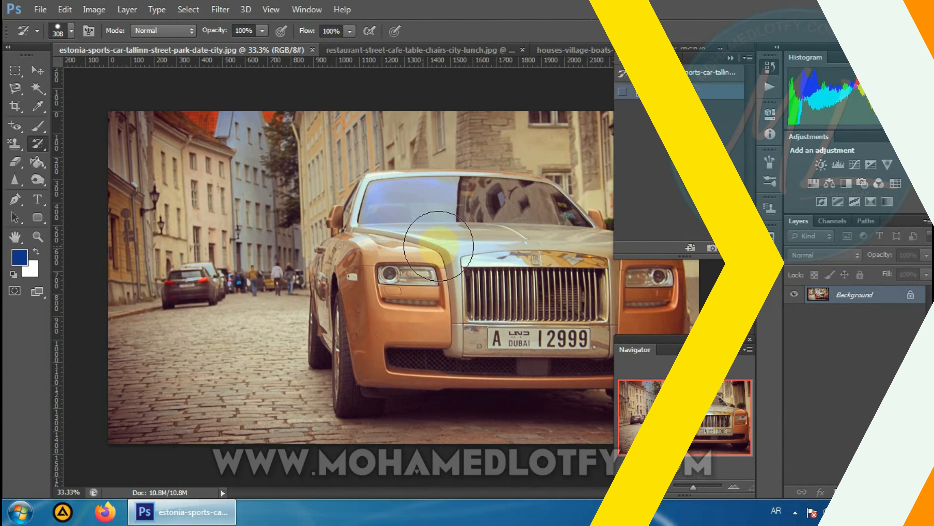
Sample the street scene in the sports car photo with the Clone Stamp tool and paint a copy over the car's front wheel and side
scroll(391, 207, "up", 1)
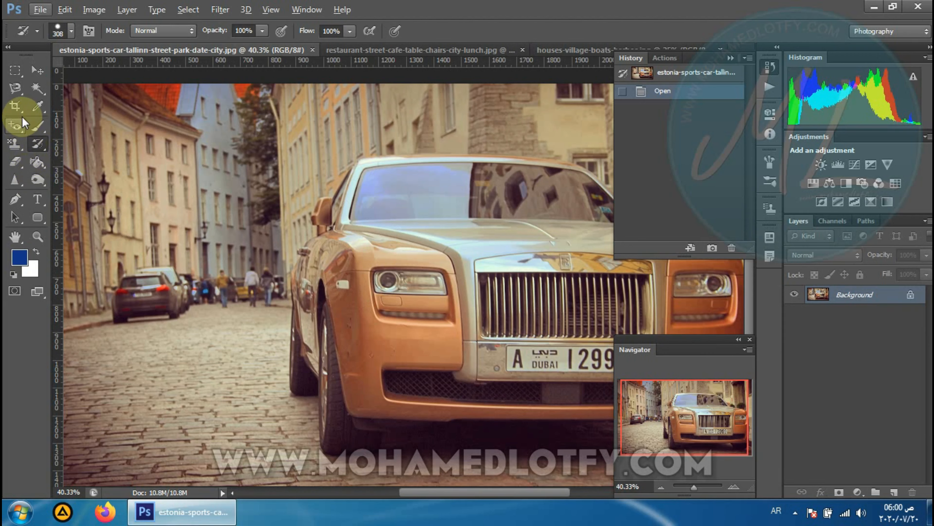
left_click(22, 145)
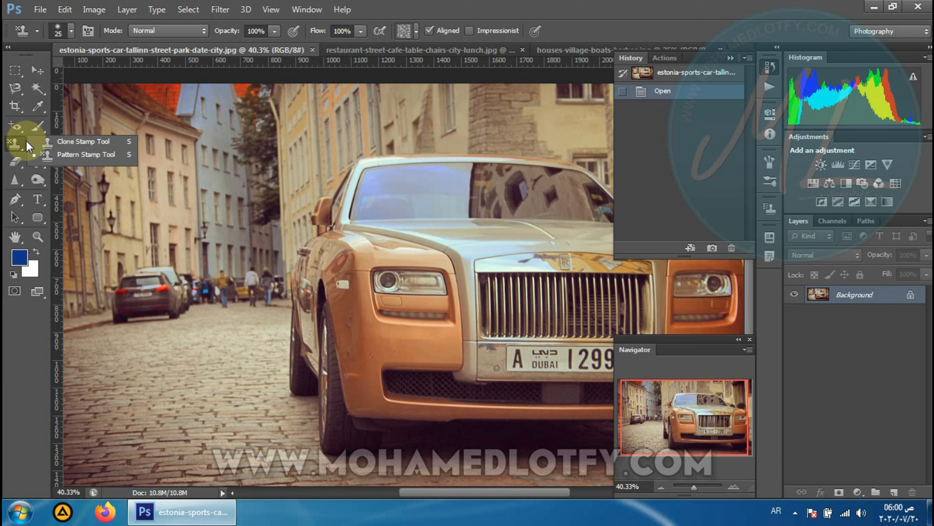
left_click(59, 143)
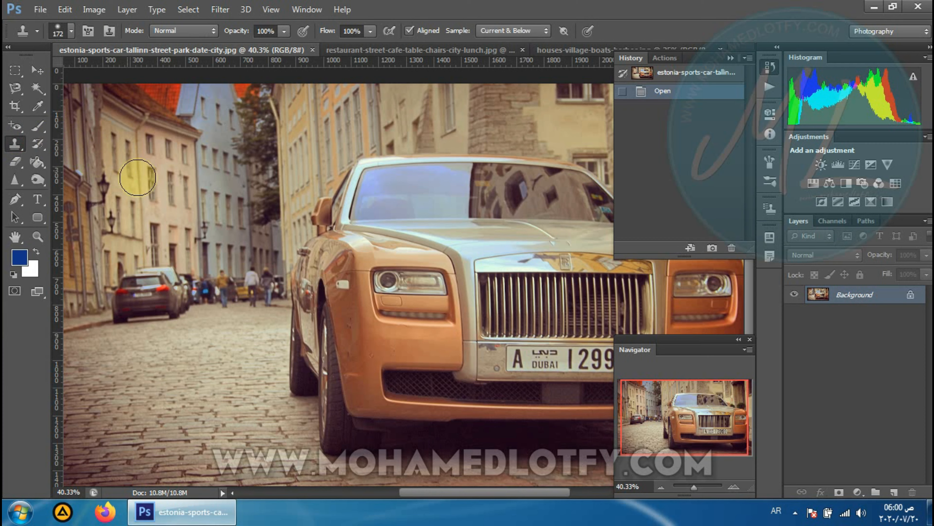
left_click(173, 208)
left_click(476, 206)
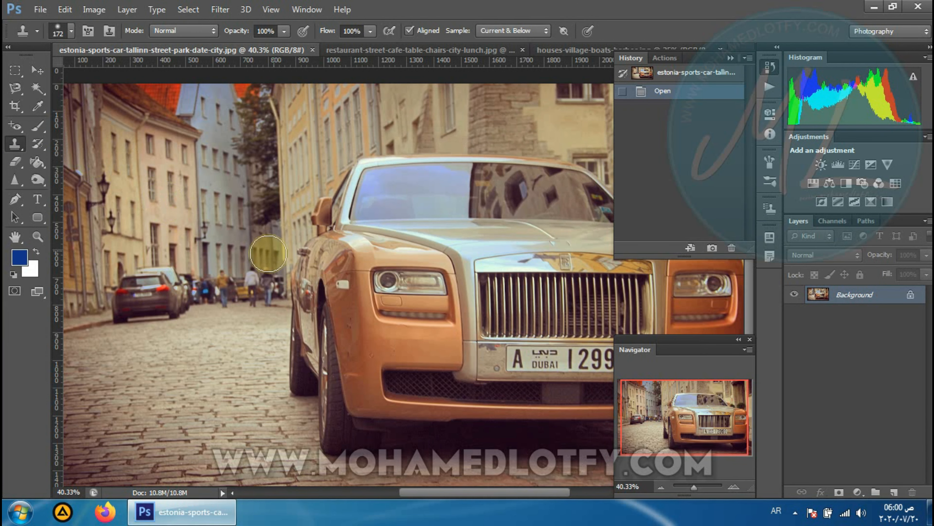
key("alt")
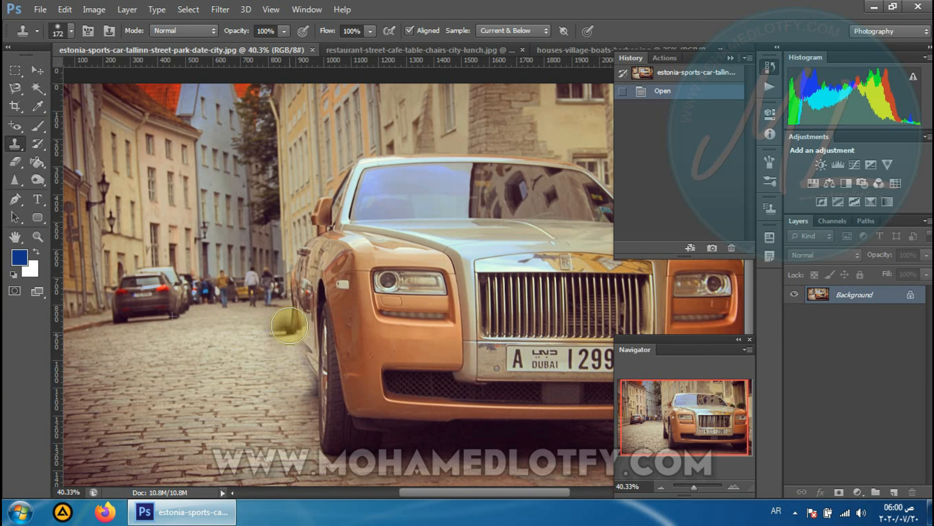
mouse_move(295, 302)
left_mouse_down()
mouse_move(307, 381)
mouse_move(344, 370)
mouse_move(338, 431)
mouse_move(354, 431)
mouse_move(326, 426)
mouse_move(353, 432)
mouse_move(317, 443)
mouse_move(483, 441)
mouse_move(336, 460)
mouse_move(404, 451)
mouse_move(431, 428)
mouse_move(437, 297)
mouse_move(429, 245)
mouse_move(408, 334)
mouse_move(404, 425)
mouse_move(381, 368)
mouse_move(371, 259)
mouse_move(369, 223)
mouse_move(406, 283)
mouse_move(418, 218)
mouse_move(413, 155)
mouse_move(339, 176)
mouse_move(364, 160)
mouse_move(325, 200)
mouse_move(304, 308)
mouse_move(360, 211)
mouse_move(351, 275)
mouse_move(367, 410)
mouse_move(310, 274)
mouse_move(304, 215)
mouse_move(353, 72)
mouse_move(386, 243)
mouse_move(408, 84)
mouse_move(272, 101)
mouse_move(309, 98)
mouse_move(290, 230)
mouse_move(298, 355)
mouse_move(249, 103)
mouse_move(240, 163)
mouse_move(262, 324)
mouse_move(256, 393)
left_mouse_up()
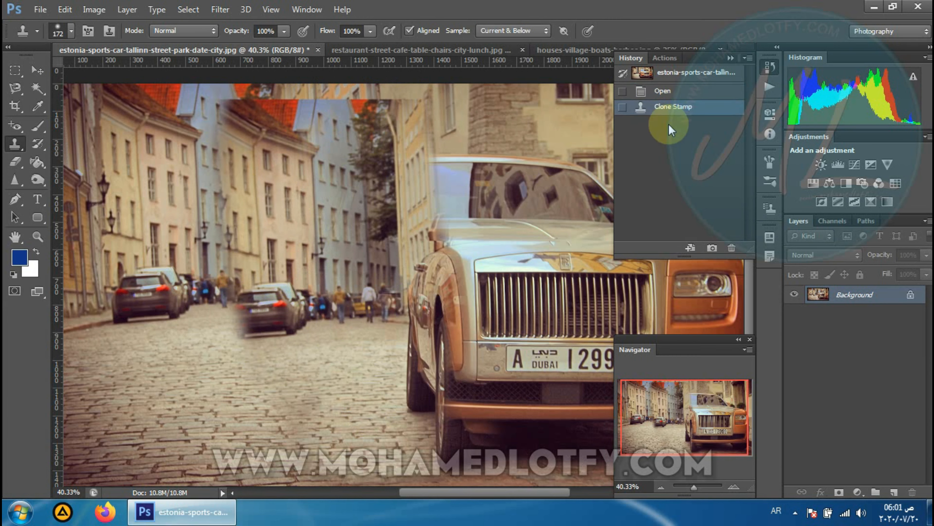
Clone more of the buildings, parked cars and cobblestones across the street and the front of the sports car with further Clone Stamp strokes
mouse_move(348, 221)
left_mouse_down()
mouse_move(430, 178)
mouse_move(439, 162)
mouse_move(412, 182)
mouse_move(409, 97)
mouse_move(199, 120)
left_mouse_up()
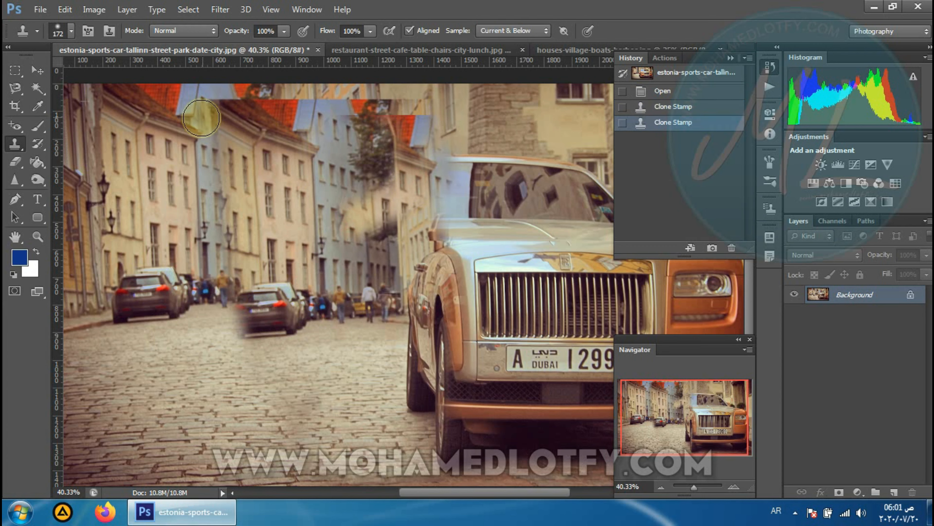
left_click_drag(299, 329, 271, 344)
mouse_move(203, 139)
left_mouse_down()
mouse_move(193, 332)
mouse_move(173, 96)
mouse_move(157, 208)
mouse_move(159, 445)
mouse_move(349, 446)
mouse_move(274, 444)
mouse_move(245, 383)
mouse_move(244, 248)
mouse_move(218, 411)
mouse_move(217, 291)
mouse_move(201, 419)
mouse_move(219, 286)
mouse_move(219, 424)
mouse_move(291, 440)
mouse_move(413, 440)
mouse_move(400, 463)
mouse_move(205, 468)
mouse_move(188, 477)
mouse_move(194, 462)
mouse_move(211, 469)
mouse_move(379, 446)
mouse_move(565, 443)
mouse_move(486, 472)
mouse_move(547, 384)
mouse_move(548, 225)
mouse_move(539, 168)
mouse_move(394, 173)
mouse_move(511, 199)
mouse_move(529, 432)
mouse_move(515, 265)
mouse_move(499, 241)
mouse_move(499, 438)
mouse_move(489, 222)
mouse_move(473, 100)
mouse_move(476, 93)
mouse_move(498, 252)
mouse_move(521, 100)
mouse_move(427, 107)
left_mouse_up()
mouse_move(326, 117)
left_mouse_down()
mouse_move(216, 96)
mouse_move(369, 132)
mouse_move(422, 345)
mouse_move(455, 397)
mouse_move(475, 229)
mouse_move(459, 360)
mouse_move(474, 460)
mouse_move(434, 298)
mouse_move(402, 351)
mouse_move(403, 439)
mouse_move(426, 279)
mouse_move(387, 256)
mouse_move(381, 417)
mouse_move(368, 174)
mouse_move(275, 255)
mouse_move(359, 212)
mouse_move(339, 289)
mouse_move(361, 429)
mouse_move(356, 248)
mouse_move(334, 227)
mouse_move(329, 400)
mouse_move(369, 346)
left_mouse_up()
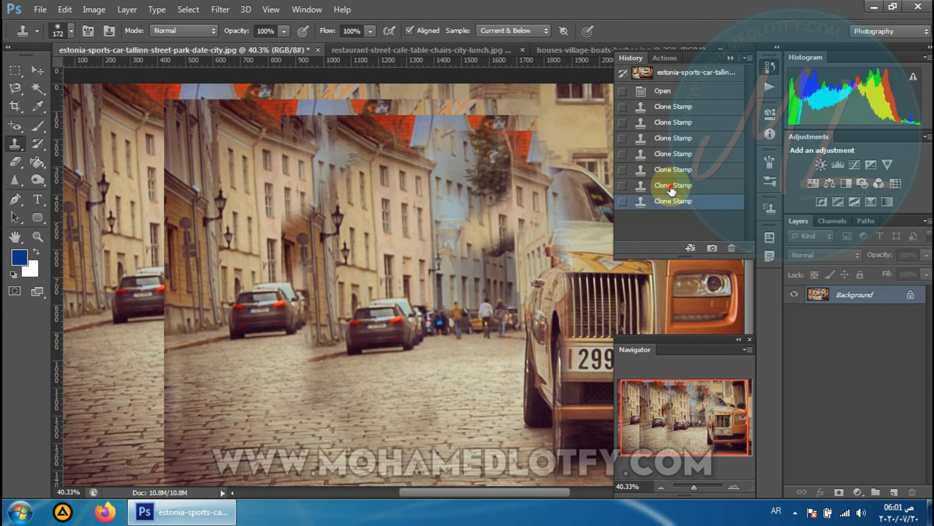
Step back through the Clone Stamp history states to the Open state, and return to the last Clone Stamp state
left_click(672, 187)
left_click(676, 171)
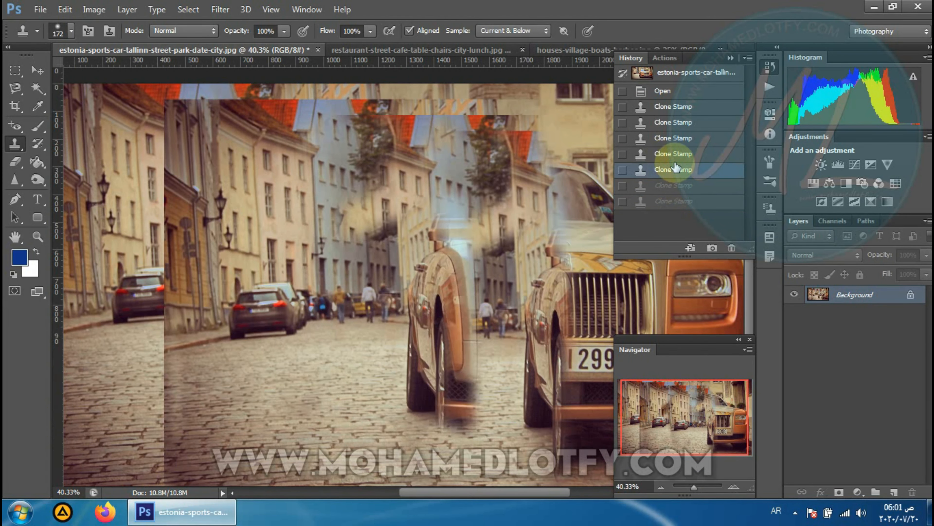
left_click(676, 153)
left_click(677, 139)
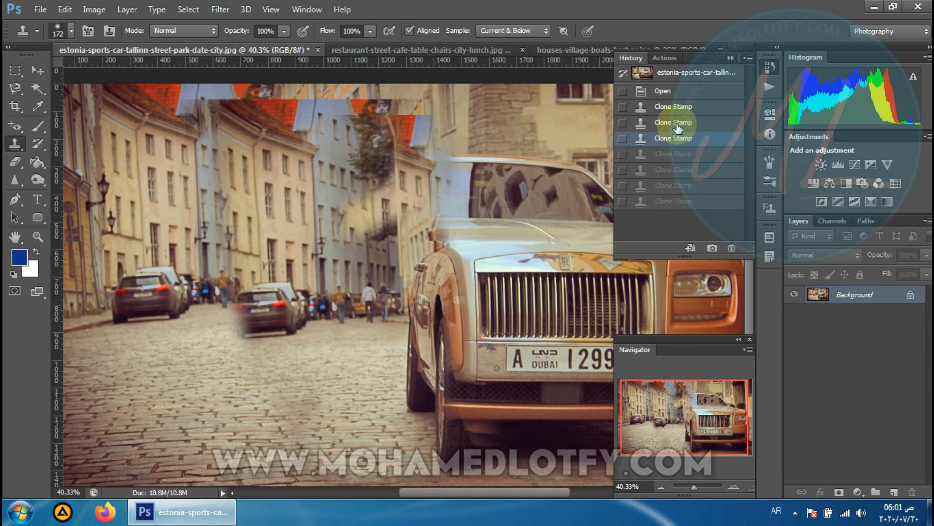
left_click(677, 123)
left_click(678, 107)
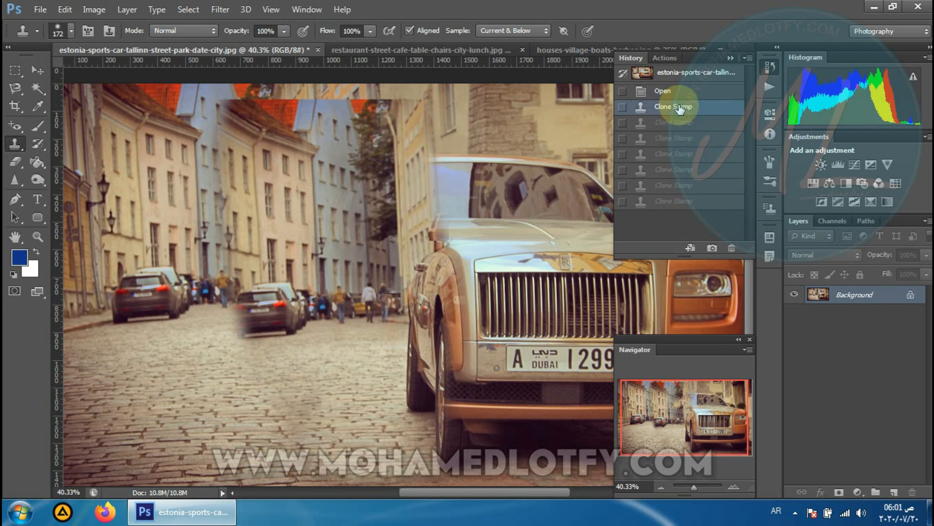
left_click(670, 92)
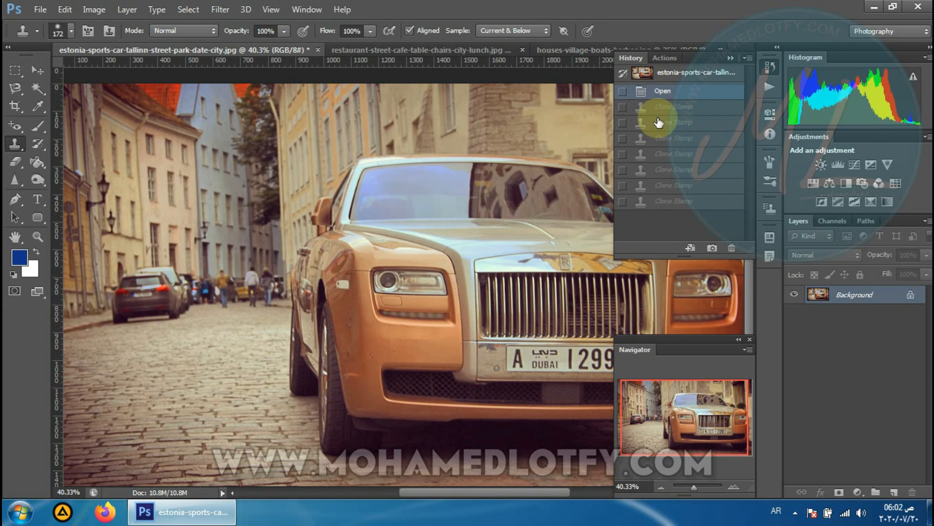
left_click(664, 202)
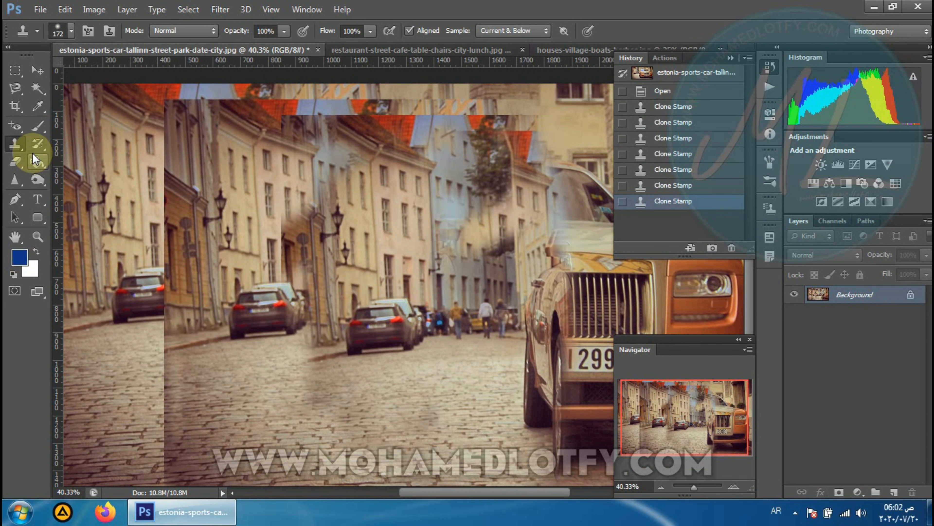
Activate the History Brush and brush over all the cloned areas to restore the original sports car photo
left_click(37, 145)
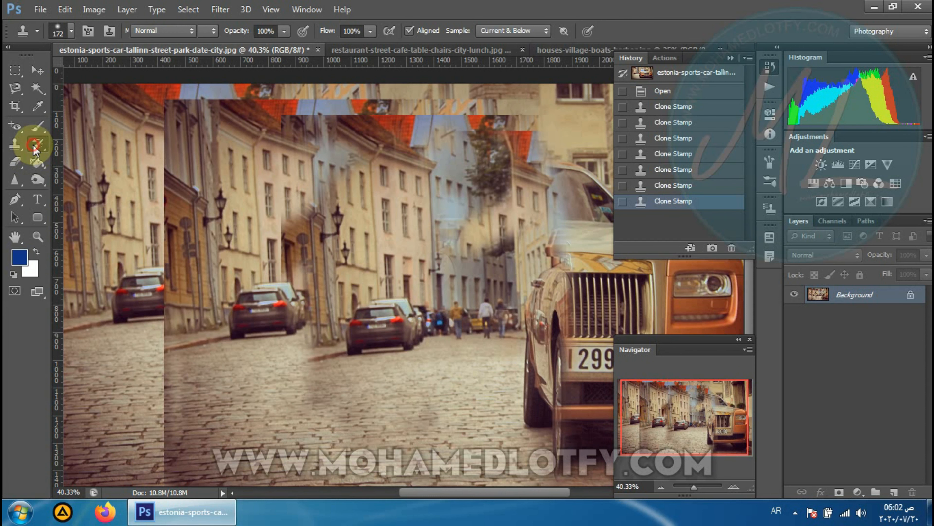
left_click(94, 142)
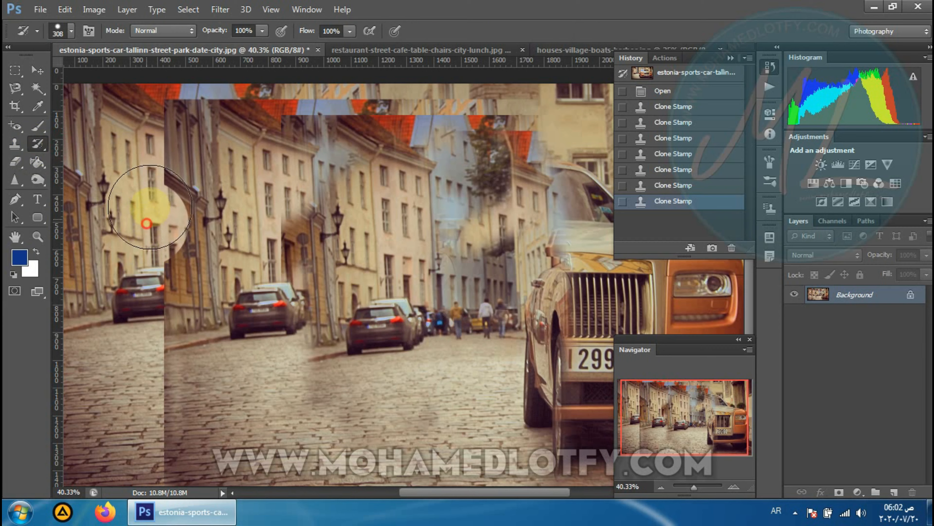
mouse_move(199, 117)
left_mouse_down()
mouse_move(258, 108)
mouse_move(415, 109)
mouse_move(533, 127)
mouse_move(563, 264)
mouse_move(600, 346)
mouse_move(701, 322)
mouse_move(504, 413)
mouse_move(510, 382)
mouse_move(541, 404)
mouse_move(564, 463)
mouse_move(591, 457)
mouse_move(478, 454)
mouse_move(495, 160)
mouse_move(466, 174)
mouse_move(270, 159)
mouse_move(165, 183)
mouse_move(466, 240)
mouse_move(276, 255)
mouse_move(132, 287)
mouse_move(296, 292)
mouse_move(448, 322)
mouse_move(147, 369)
mouse_move(433, 396)
mouse_move(384, 445)
mouse_move(224, 465)
mouse_move(98, 456)
mouse_move(154, 432)
mouse_move(503, 464)
mouse_move(253, 471)
mouse_move(366, 361)
left_mouse_up()
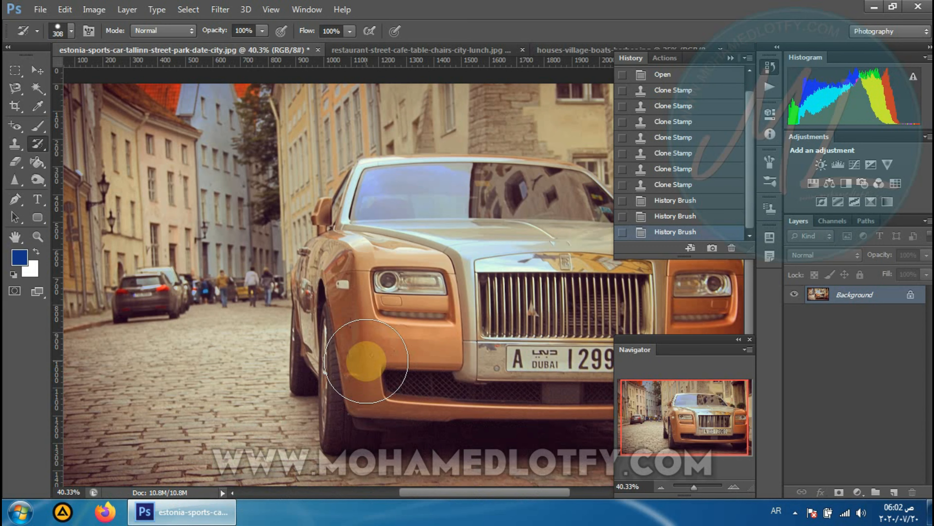
Close the sports car photo without saving it, and activate the Burn tool for the street cafe photo
left_click(318, 49)
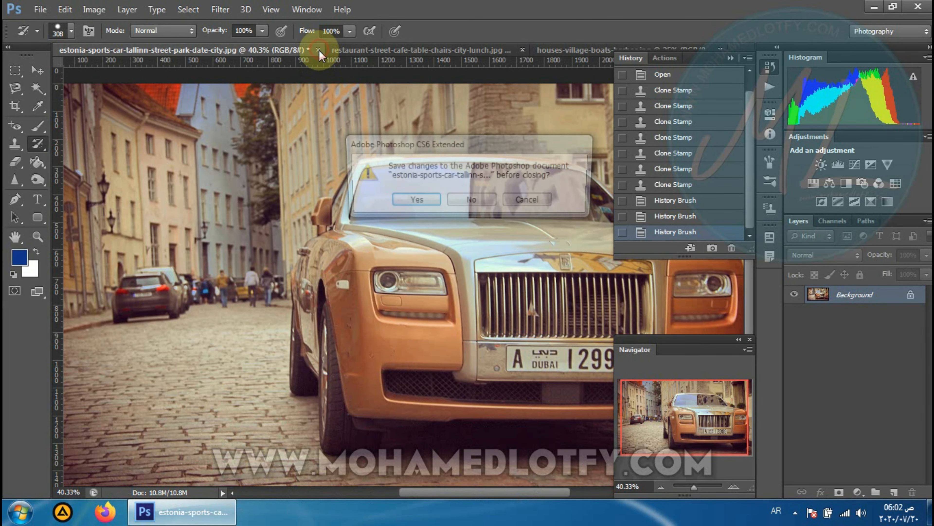
left_click(466, 200)
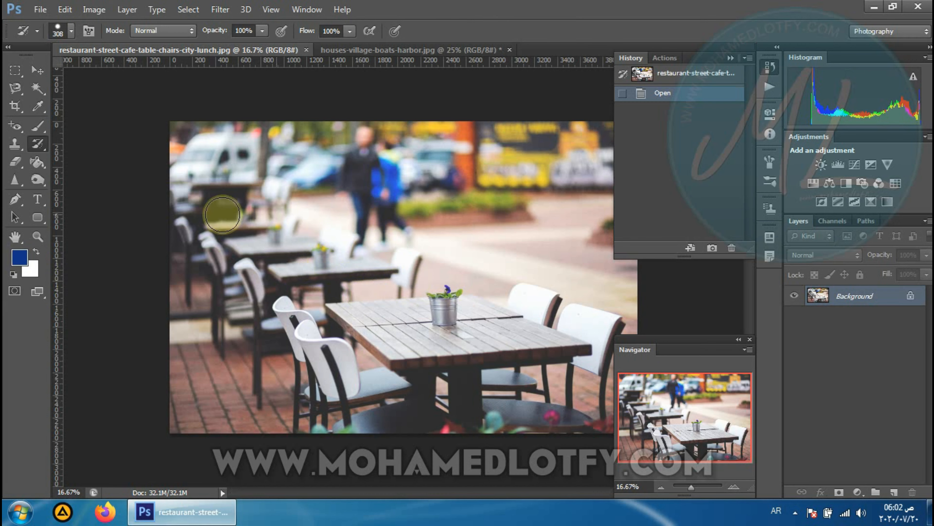
left_click(38, 179)
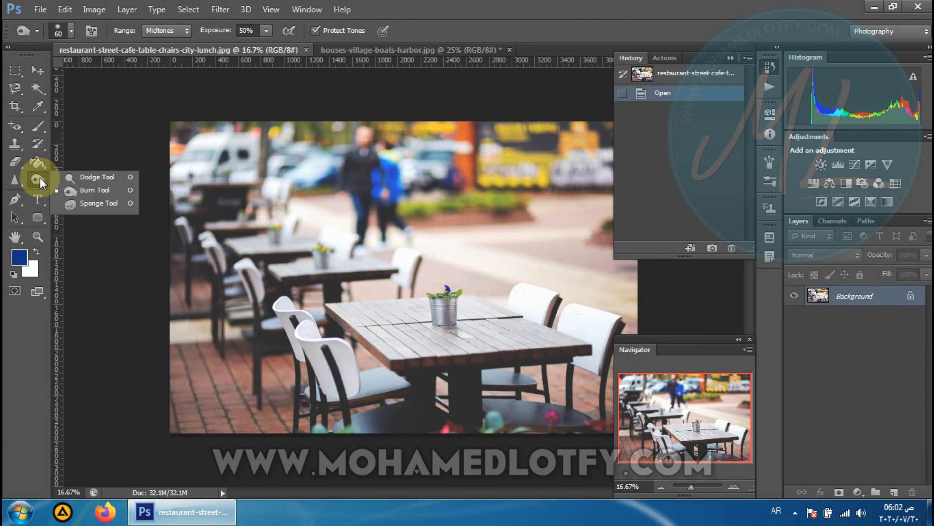
left_click(63, 191)
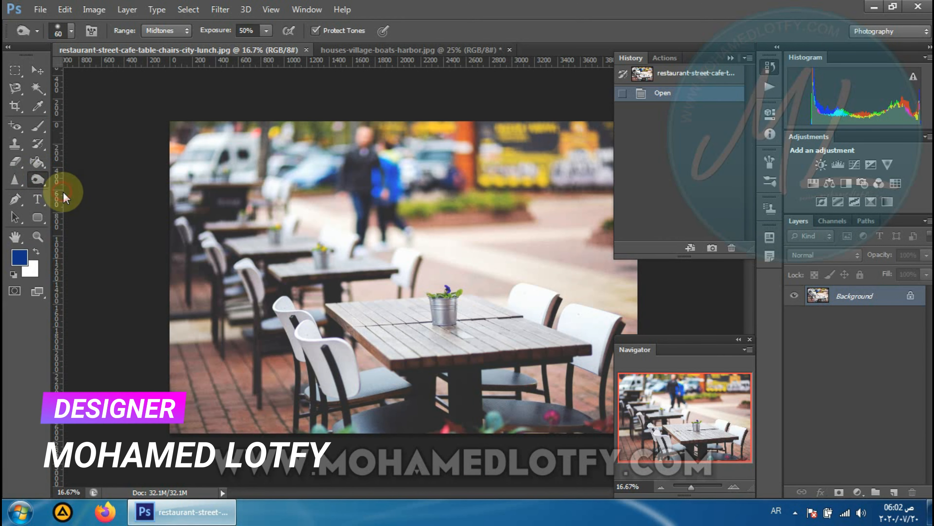
Set the Burn tool's brush size to 319 px and darken the background beside the person in the dark jacket
right_click(324, 200)
left_click_drag(403, 211, 447, 211)
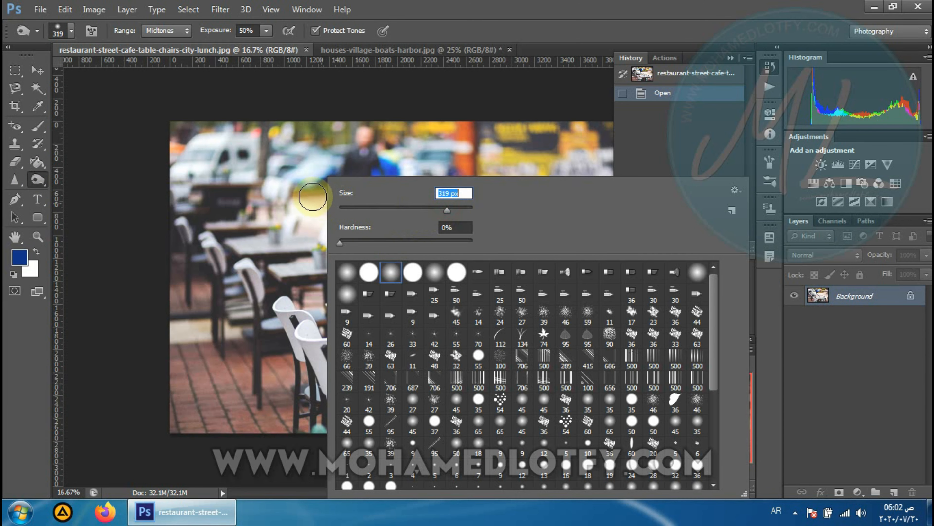
left_click(305, 197)
left_click(319, 191)
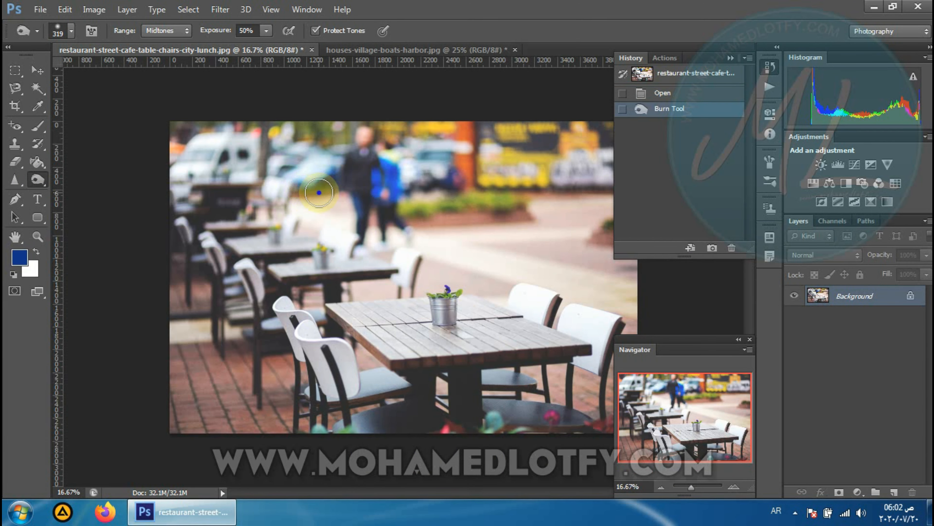
Enlarge the Burn brush to 463 px and darken the background beside the person in the blue jacket with repeated dabs
right_click(318, 187)
left_click(406, 157)
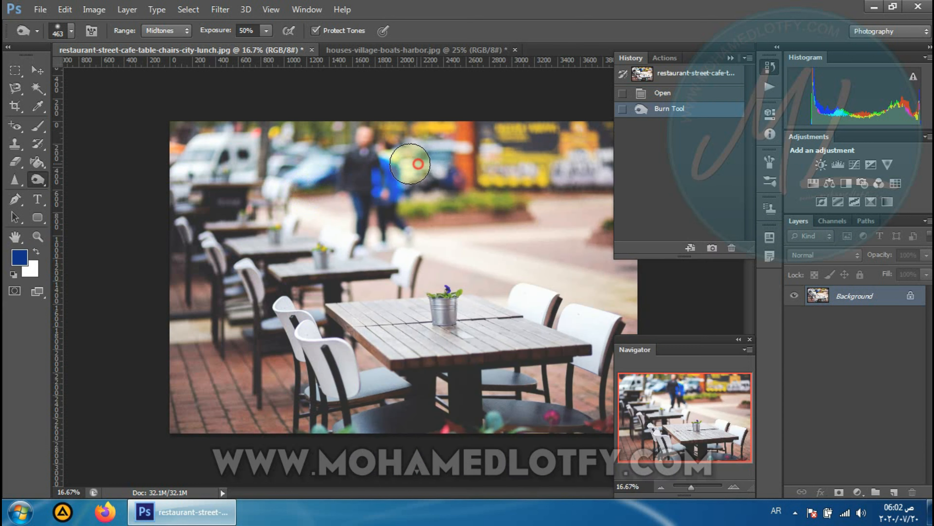
left_click(407, 158)
left_click(404, 160)
left_click(403, 162)
left_click(403, 164)
Burn the metal flower pot and the surface of the front wooden table with repeated dabs and strokes
left_click(460, 309)
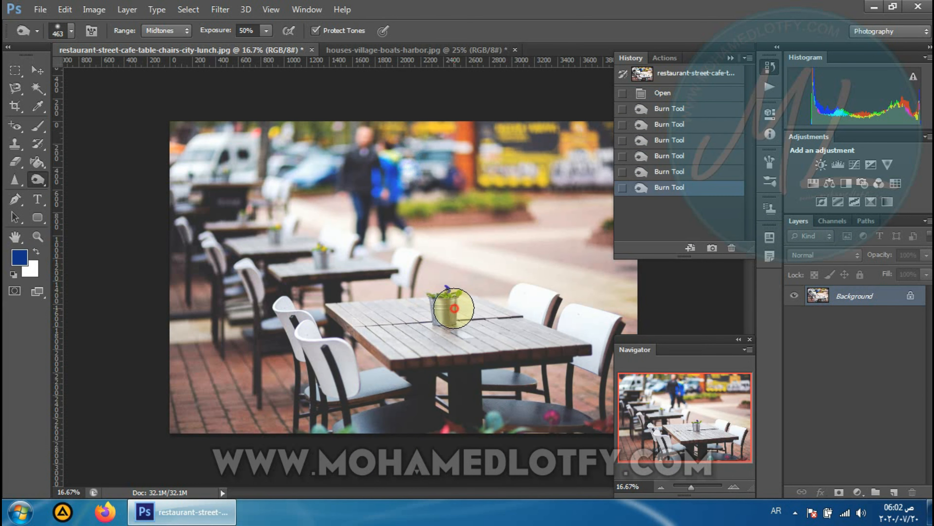
left_click(455, 308)
left_click(453, 308)
left_click(453, 307)
left_click(451, 308)
left_click(448, 309)
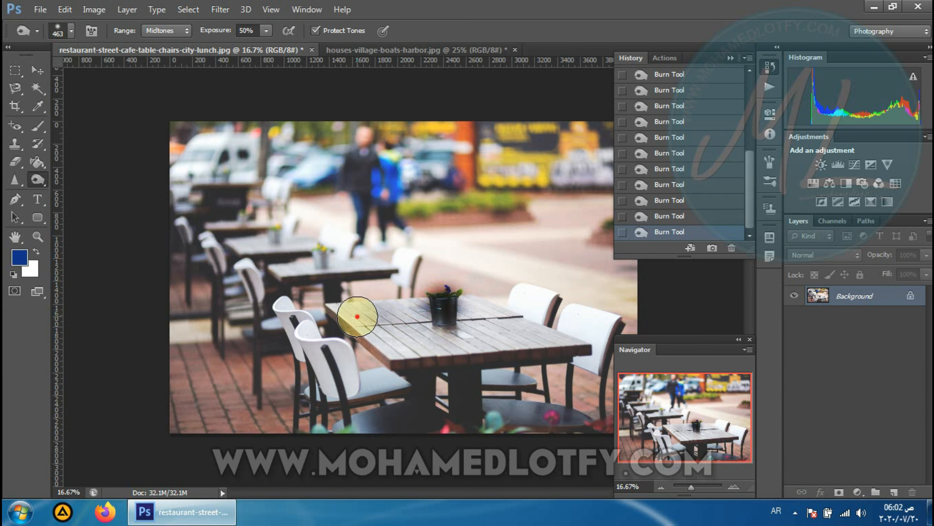
mouse_move(426, 338)
left_mouse_down()
mouse_move(504, 337)
mouse_move(414, 347)
mouse_move(548, 340)
mouse_move(480, 310)
mouse_move(409, 318)
mouse_move(456, 307)
left_mouse_up()
Look through the Burn Tool history list, try setting History States to 95 in the Performance preferences, and cancel the change
scroll(462, 307, "up", 3)
scroll(462, 306, "up", 1)
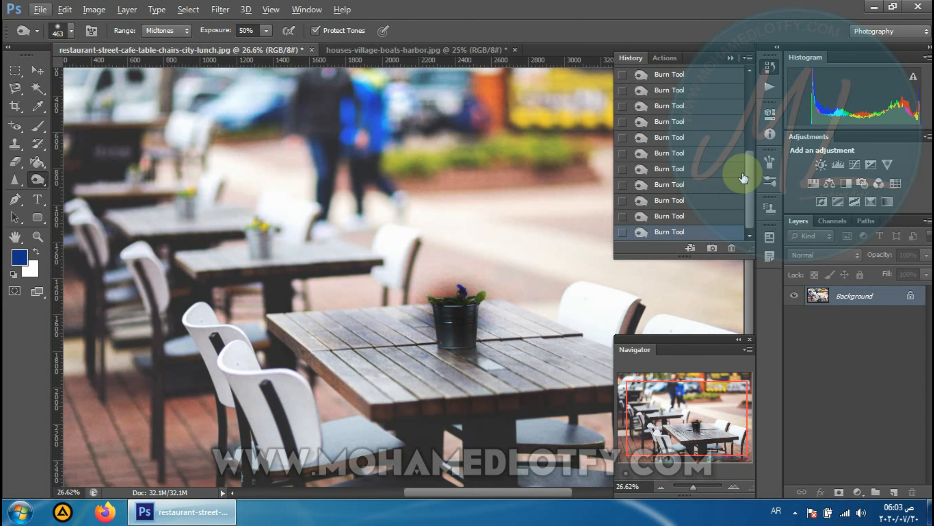
scroll(751, 147, "up", 5)
scroll(752, 147, "down", 3)
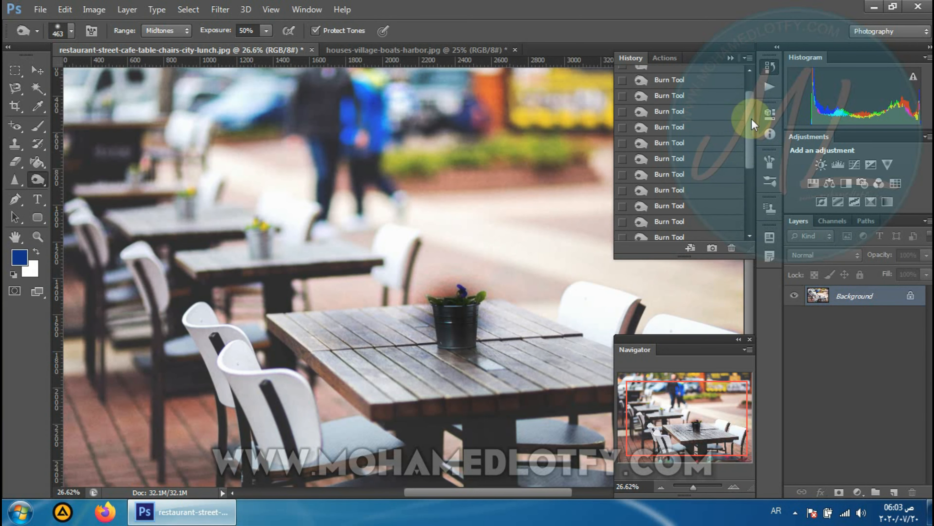
scroll(752, 144, "up", 3)
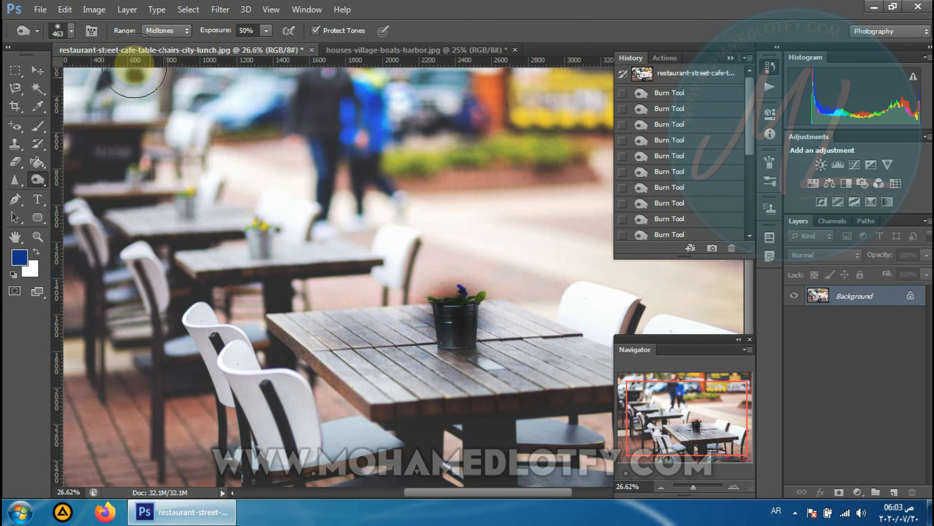
left_click(65, 10)
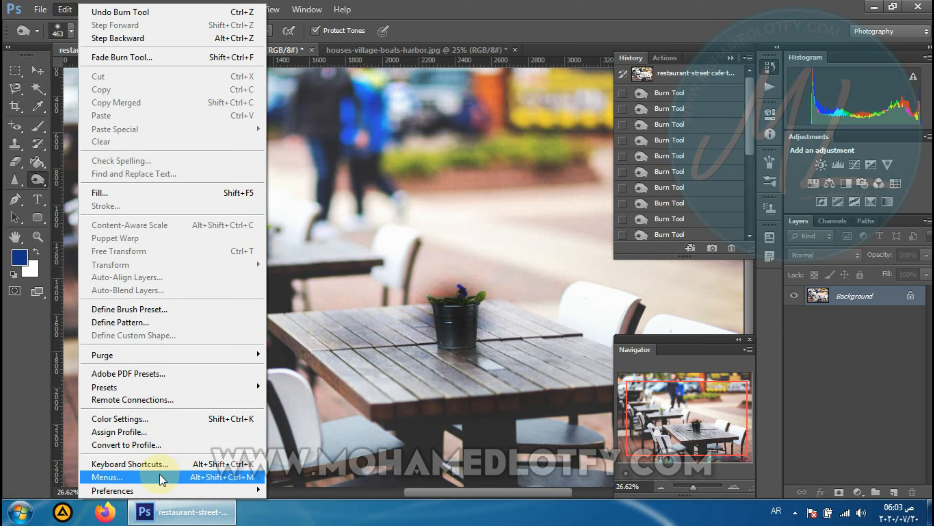
mouse_move(181, 491)
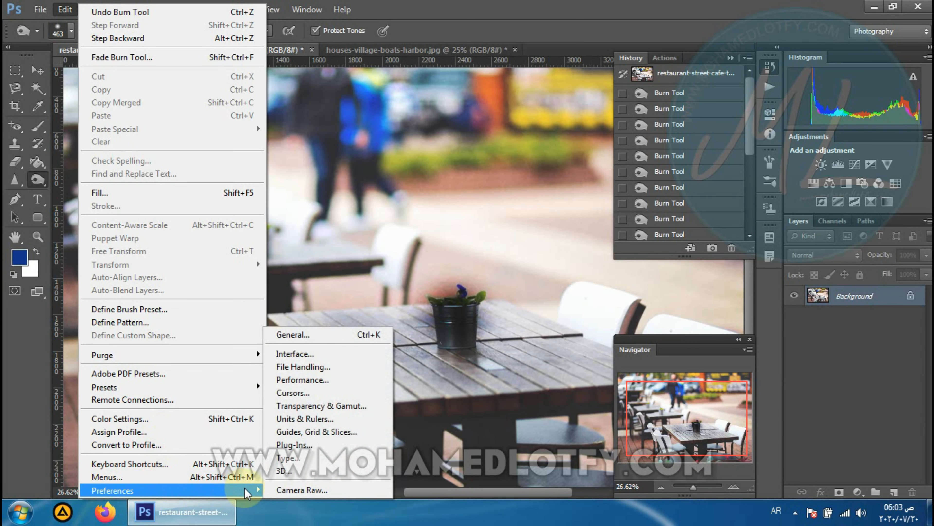
left_click(308, 380)
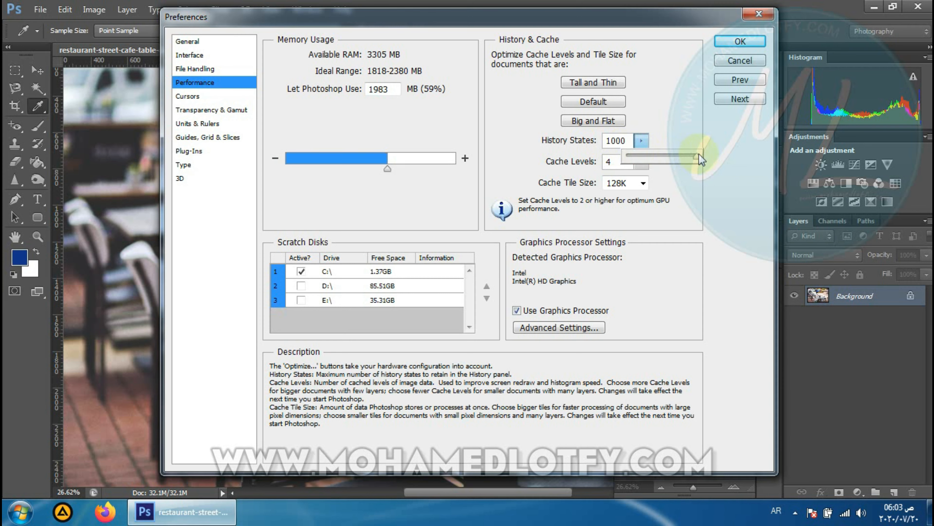
left_click_drag(699, 155, 671, 156)
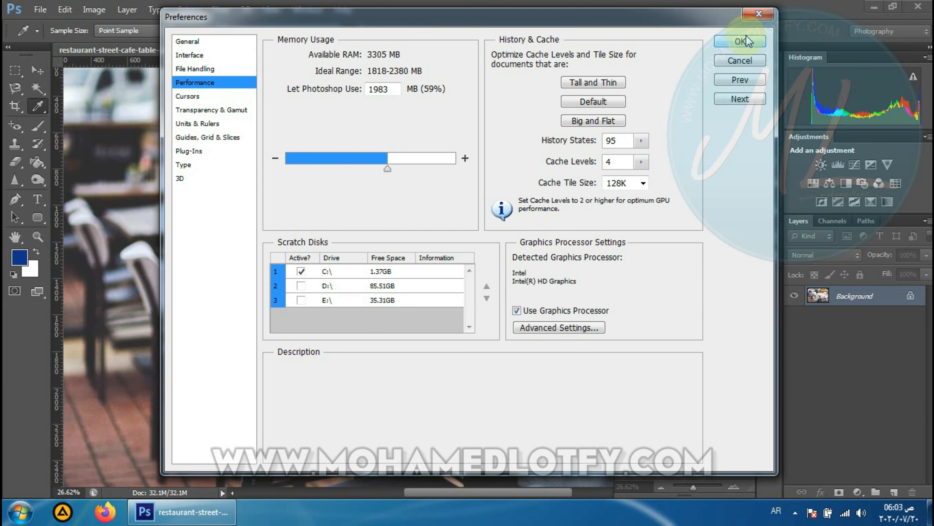
left_click(727, 62)
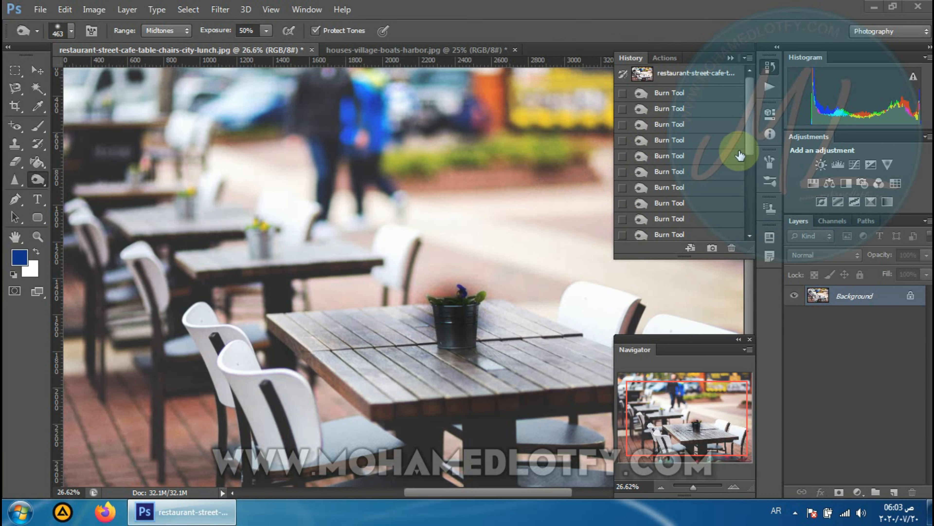
Step back through the most recent Burn Tool history states while checking the table and flower pot up close
left_click_drag(751, 140, 748, 218)
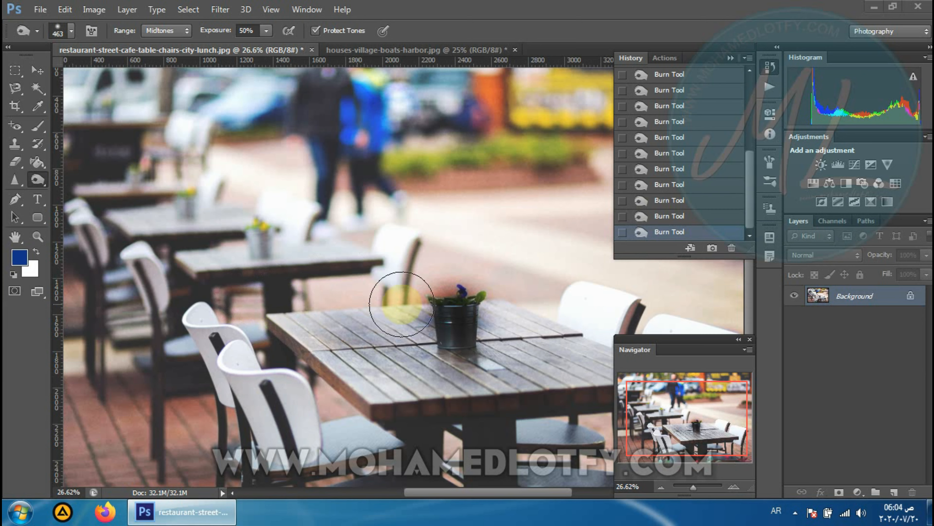
left_click(668, 216)
left_click(668, 200)
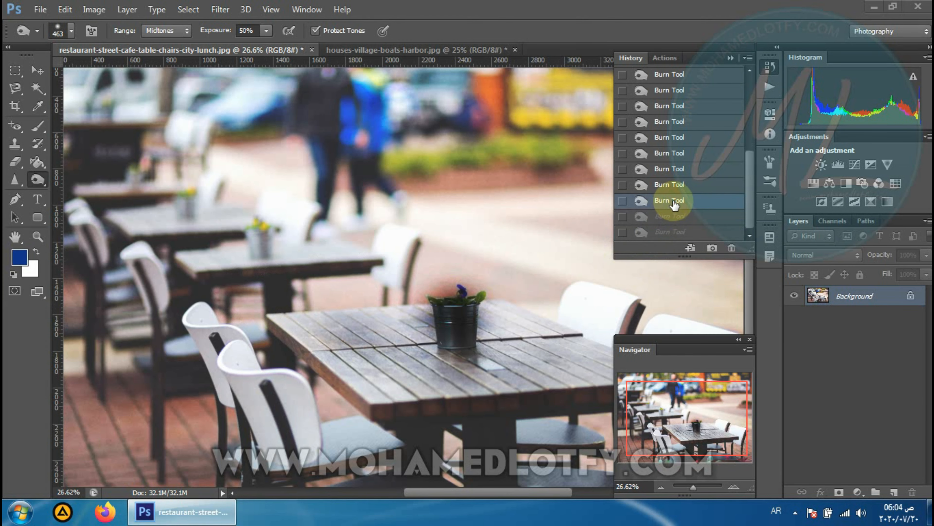
scroll(524, 289, "up", 2)
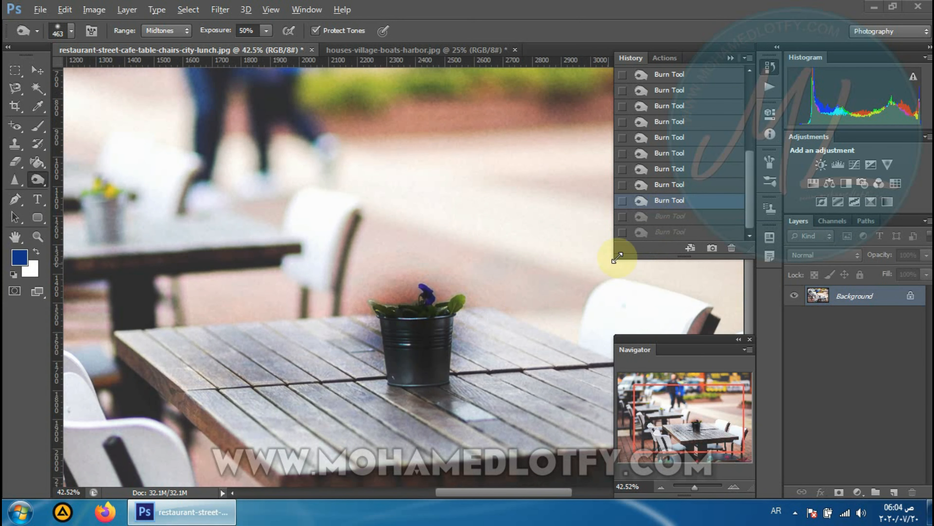
left_click(680, 185)
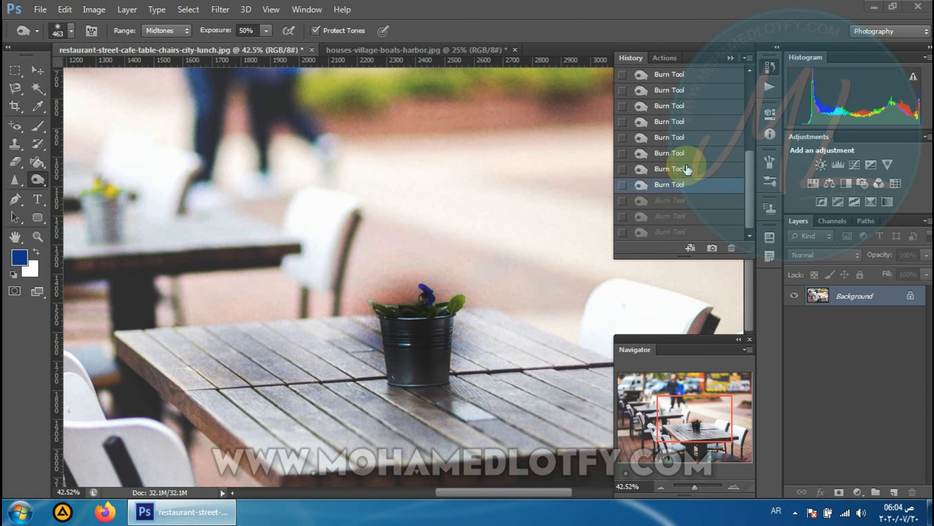
left_click(686, 169)
left_click(693, 122)
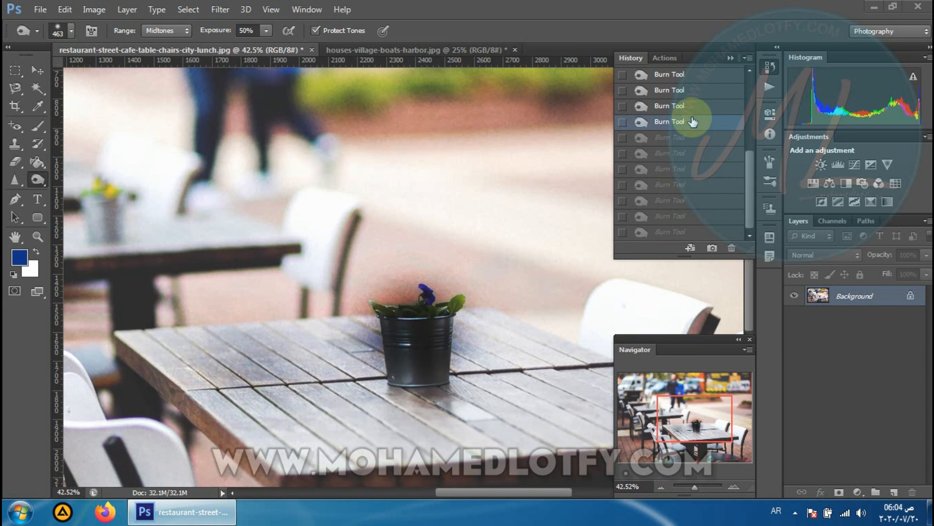
left_click(694, 93)
Step back through the earlier Burn Tool history states to the original snapshot of the cafe photo
left_click_drag(748, 166, 751, 113)
left_click(669, 184)
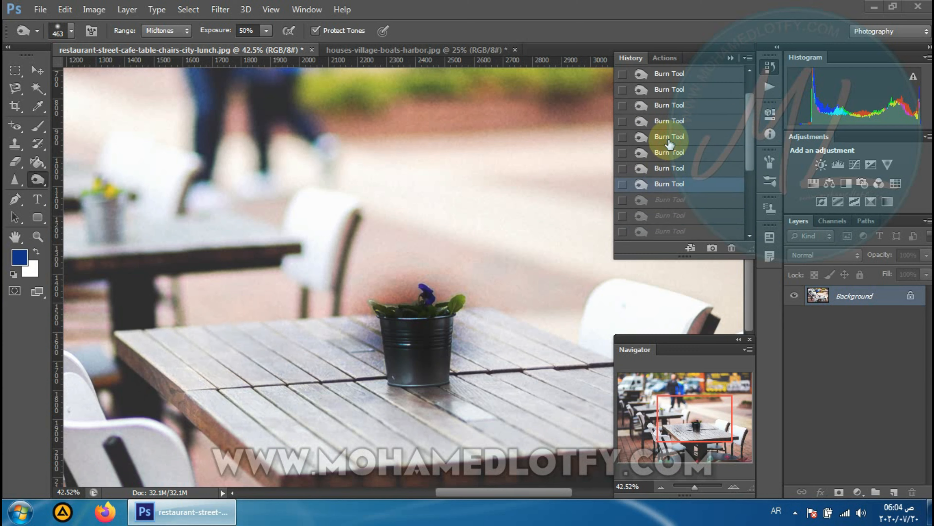
left_click(669, 140)
left_click(712, 110)
left_click_drag(750, 112, 750, 86)
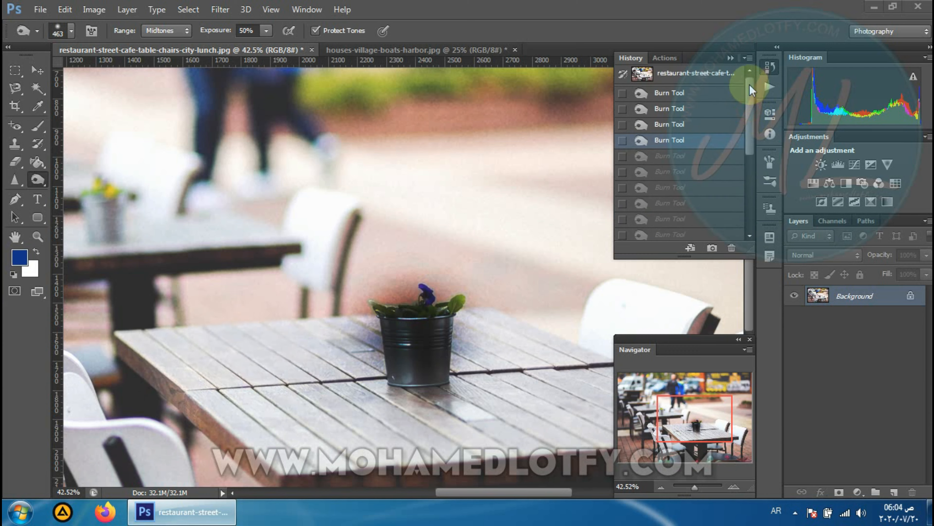
left_click(690, 108)
left_click(690, 95)
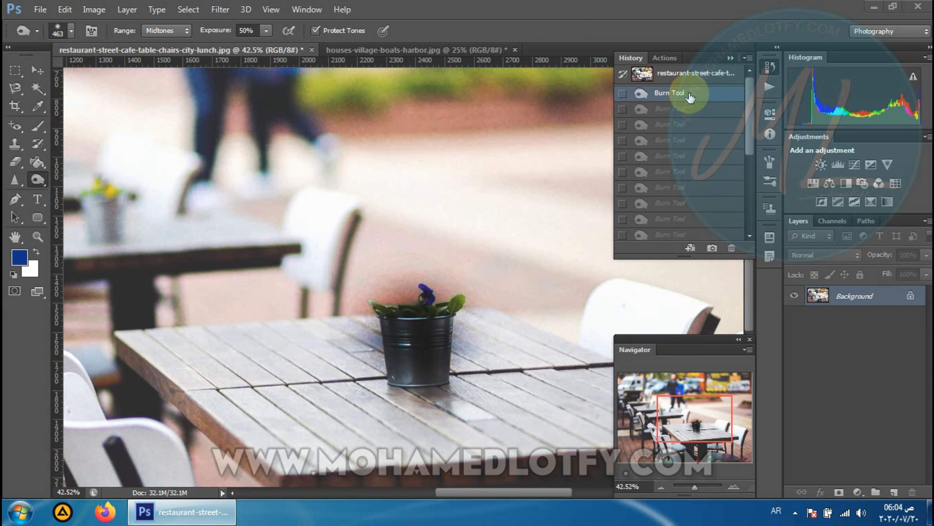
left_click(692, 76)
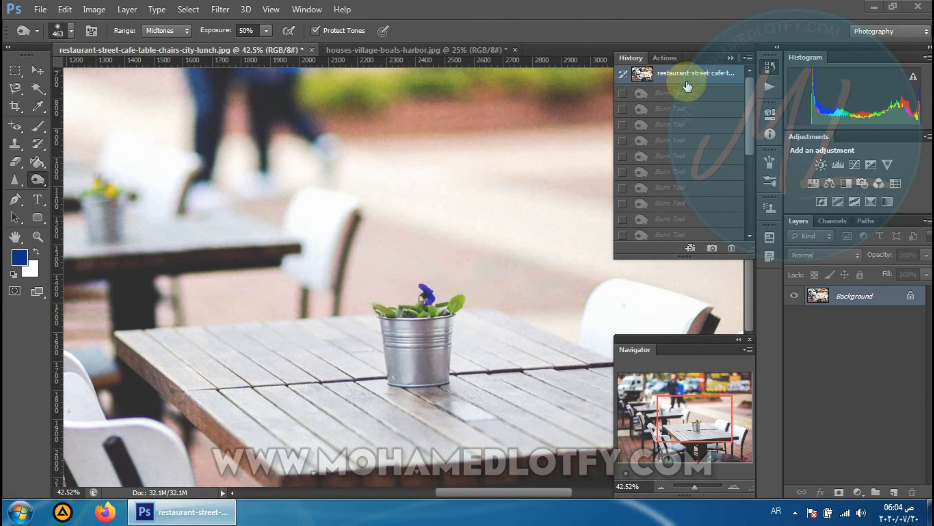
Compare the first listed Burn Tool state with the original snapshot, and return to the last Burn Tool state
left_click(684, 94)
left_click(688, 75)
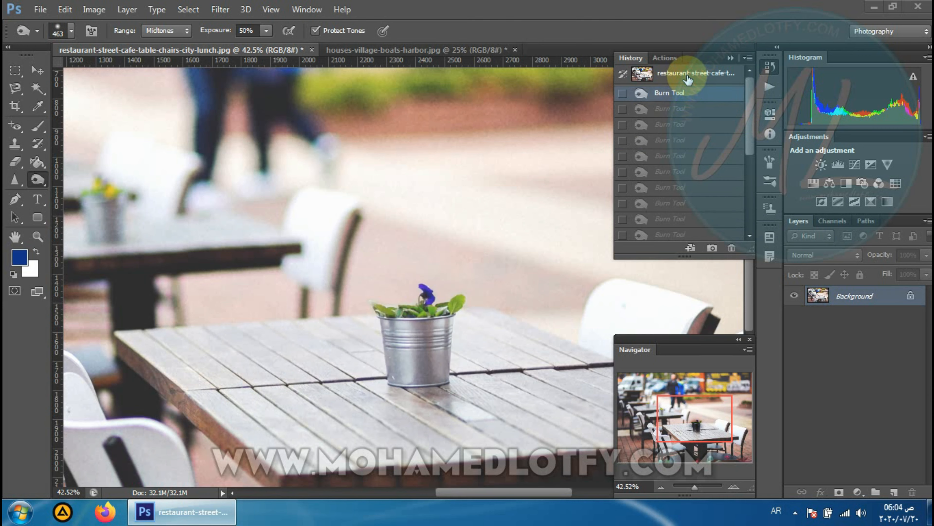
left_click_drag(749, 103, 749, 200)
left_click(674, 233)
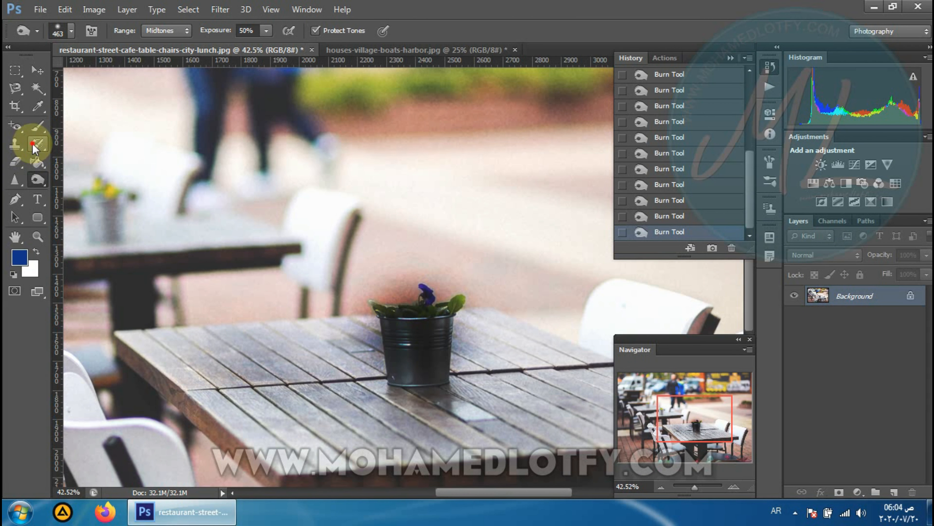
Activate the History Brush and brush over the burned flower pot and tabletop to restore their original brightness
left_click(33, 144)
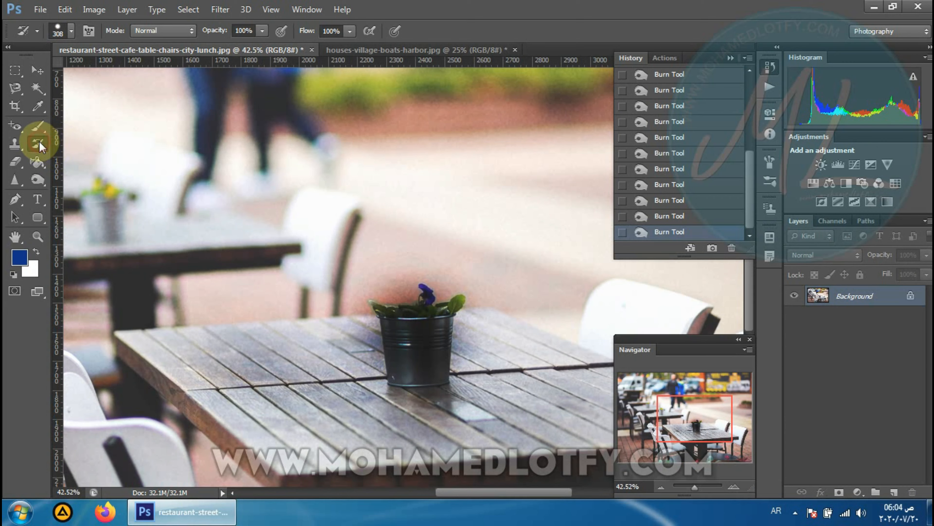
right_click(39, 144)
left_click(82, 144)
mouse_move(363, 336)
left_mouse_down()
mouse_move(407, 330)
mouse_move(229, 334)
mouse_move(208, 313)
left_mouse_up()
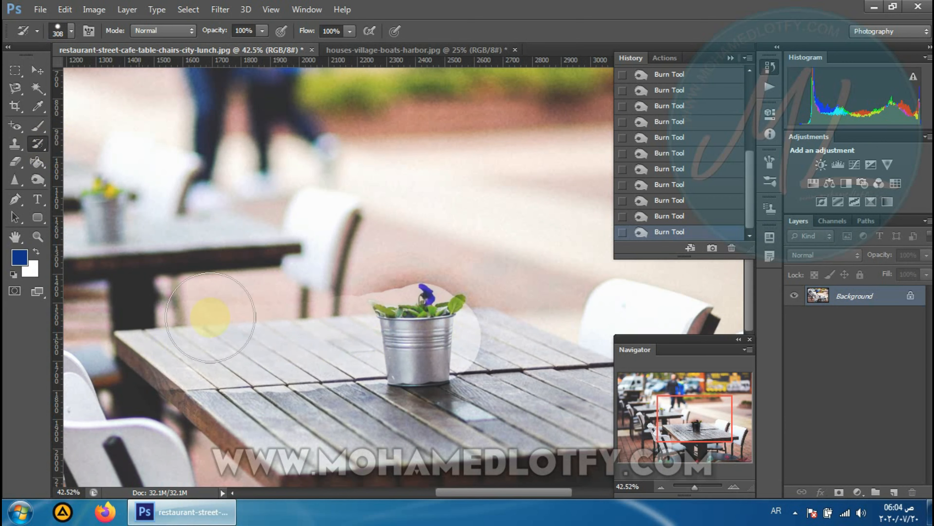
mouse_move(570, 340)
left_mouse_down()
mouse_move(478, 377)
mouse_move(375, 398)
mouse_move(271, 405)
mouse_move(209, 389)
mouse_move(192, 380)
left_mouse_up()
mouse_move(464, 419)
left_mouse_down()
mouse_move(648, 377)
mouse_move(548, 446)
mouse_move(327, 446)
left_mouse_up()
mouse_move(245, 384)
left_mouse_down()
mouse_move(532, 371)
mouse_move(283, 325)
left_mouse_up()
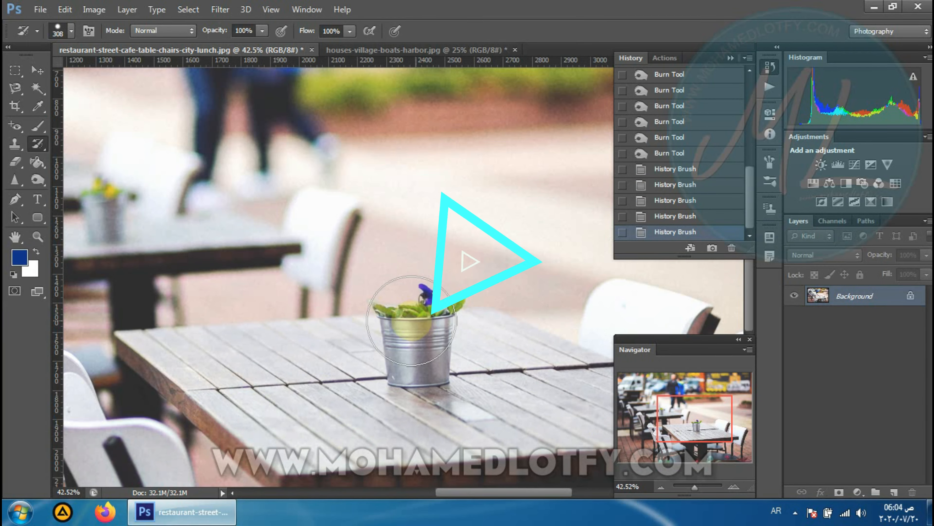